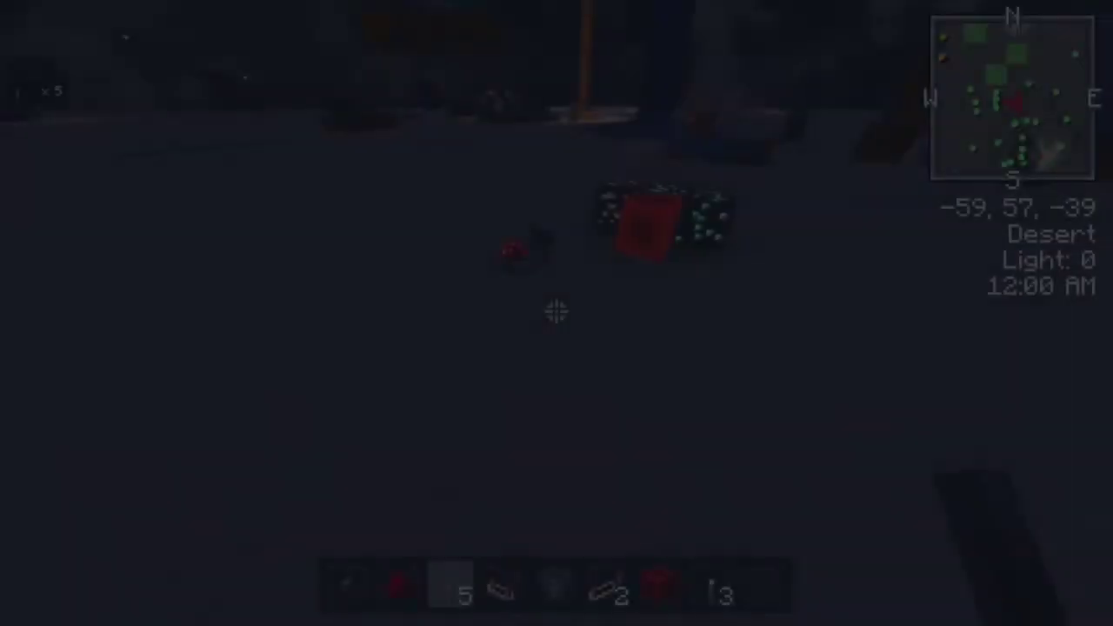
# Examine the ore blocks beside the redstone block in the dark desert from several sides and distances
pyautogui.press('w')
pyautogui.press('d')
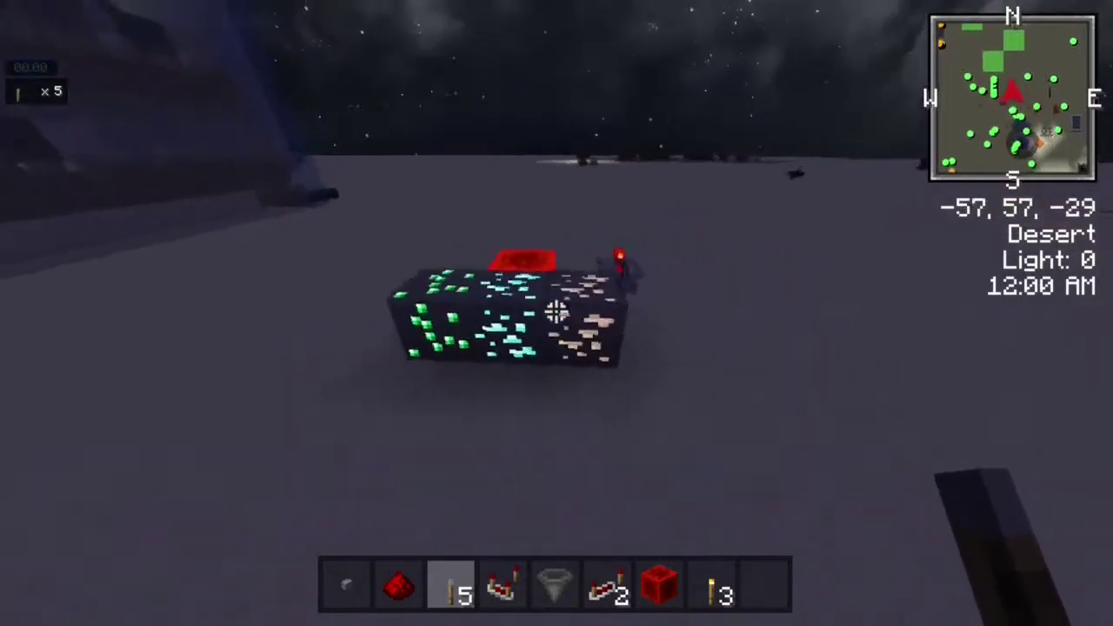
pyautogui.press('space')
pyautogui.press('space')
pyautogui.press('s')
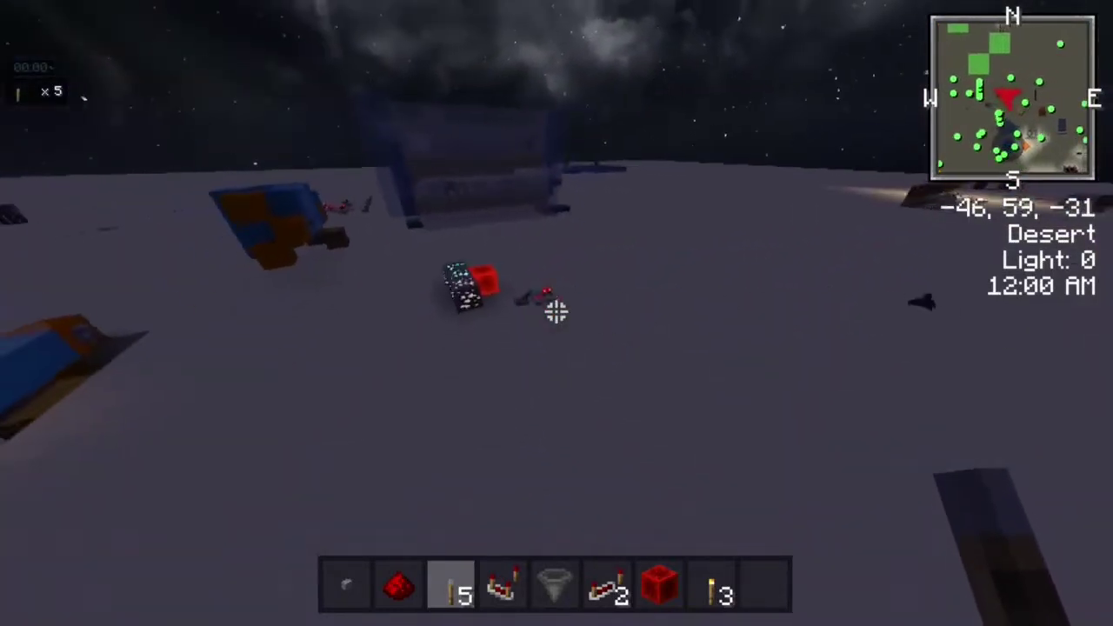
pyautogui.press('d')
pyautogui.press('w')
pyautogui.press('w')
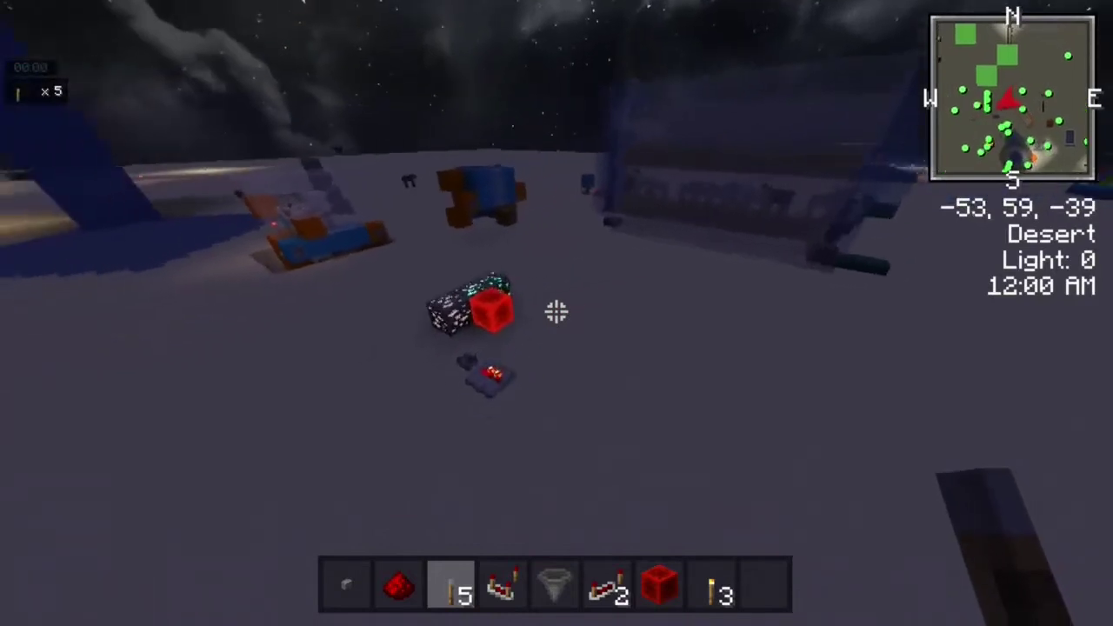
pyautogui.press('s')
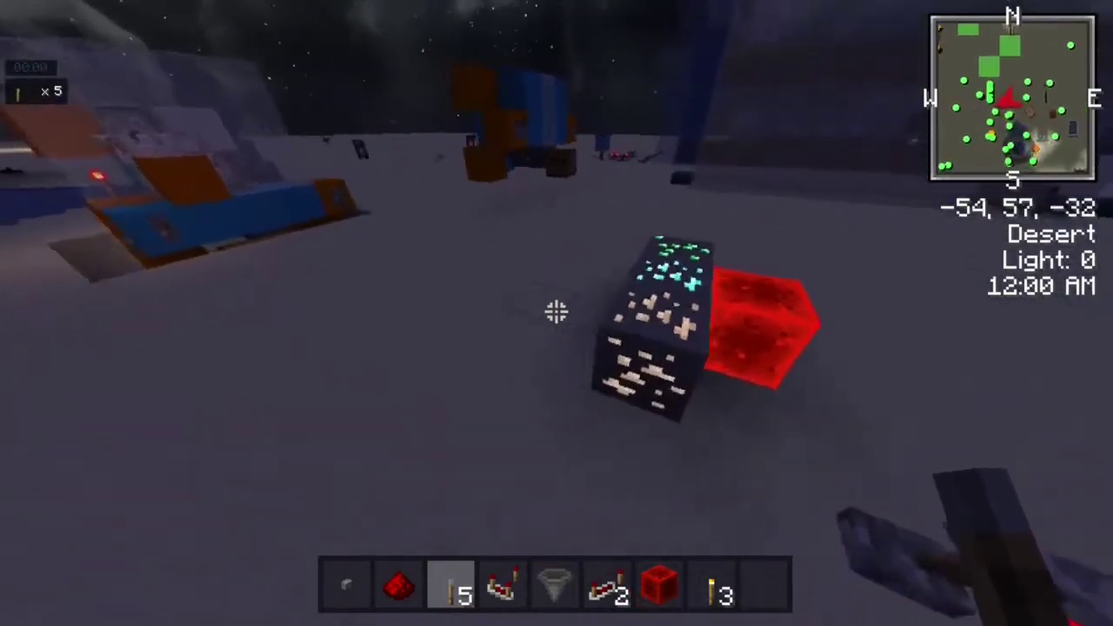
pyautogui.press('w')
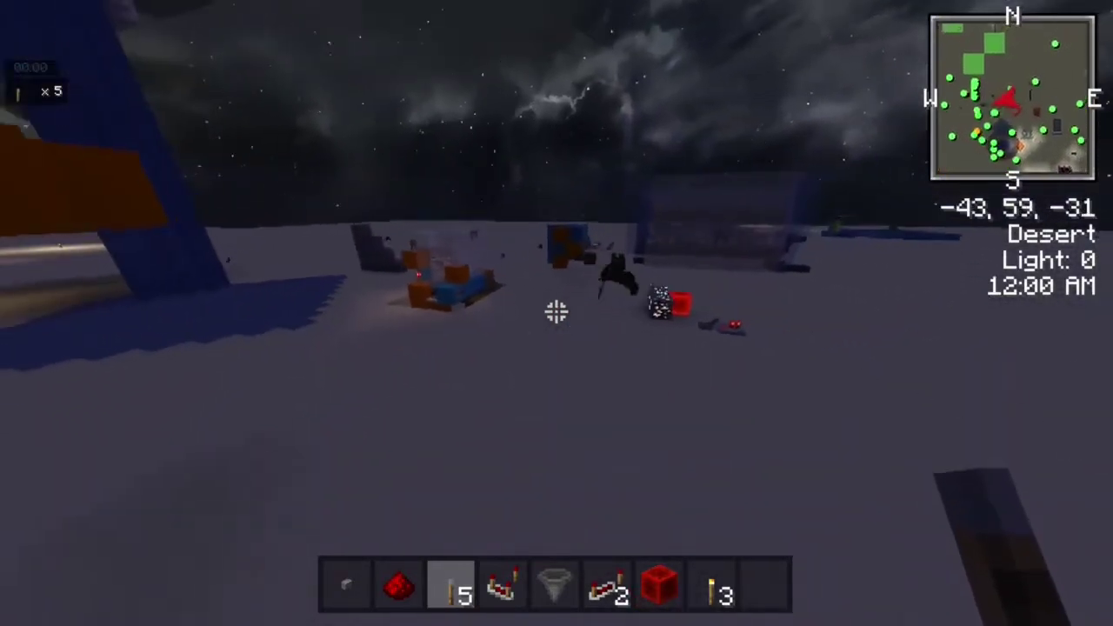
pyautogui.press('w')
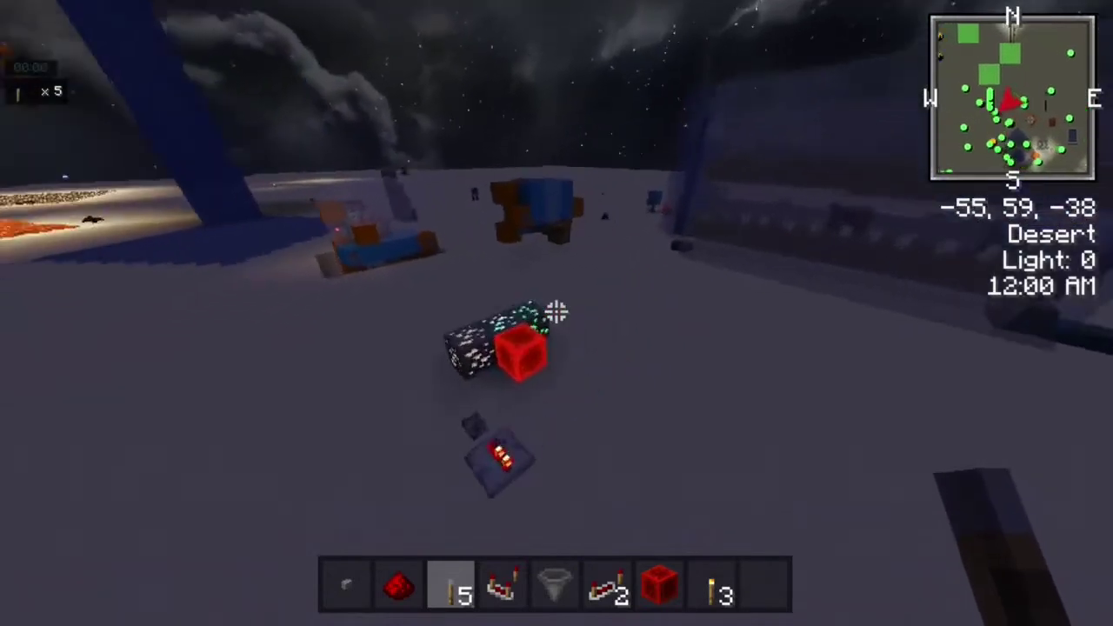
pyautogui.press('s')
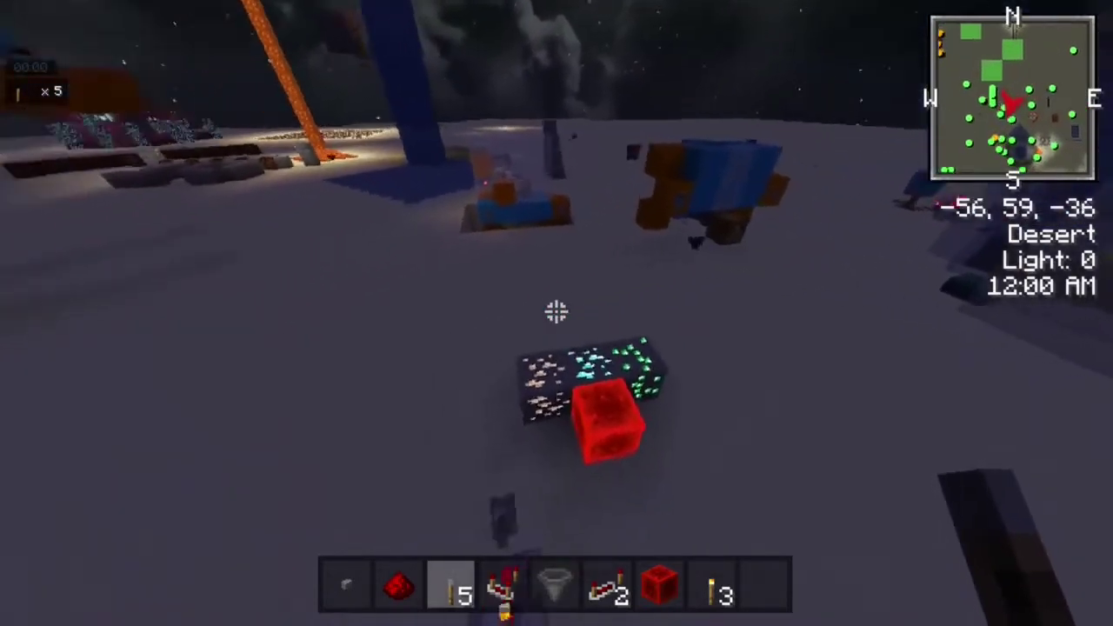
pyautogui.press('a')
pyautogui.press('d')
pyautogui.press('s')
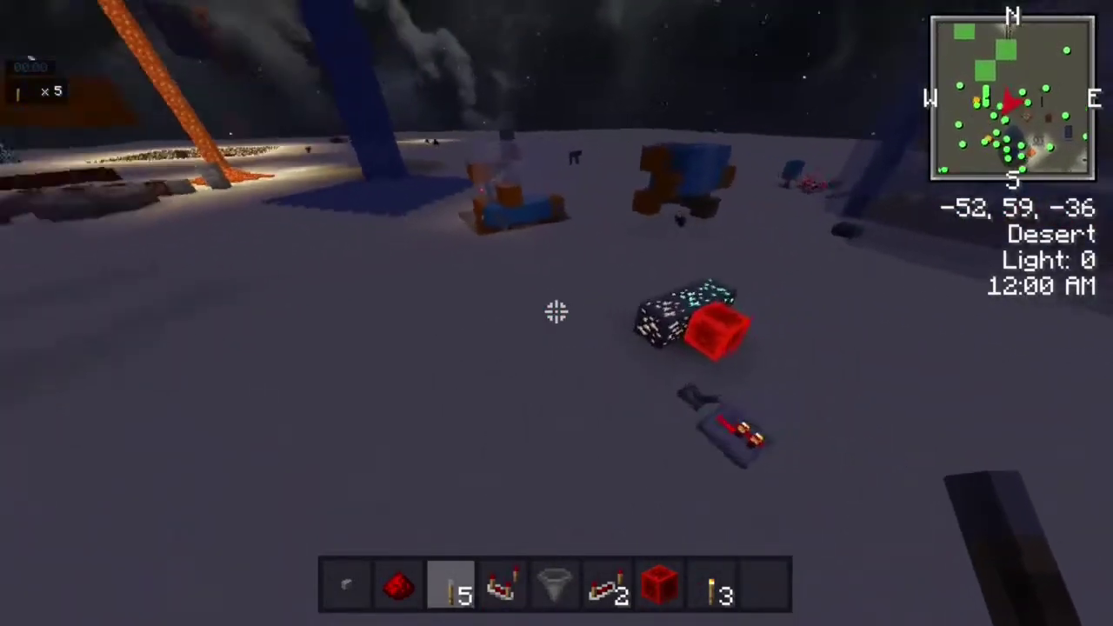
pyautogui.press('a')
pyautogui.press('a')
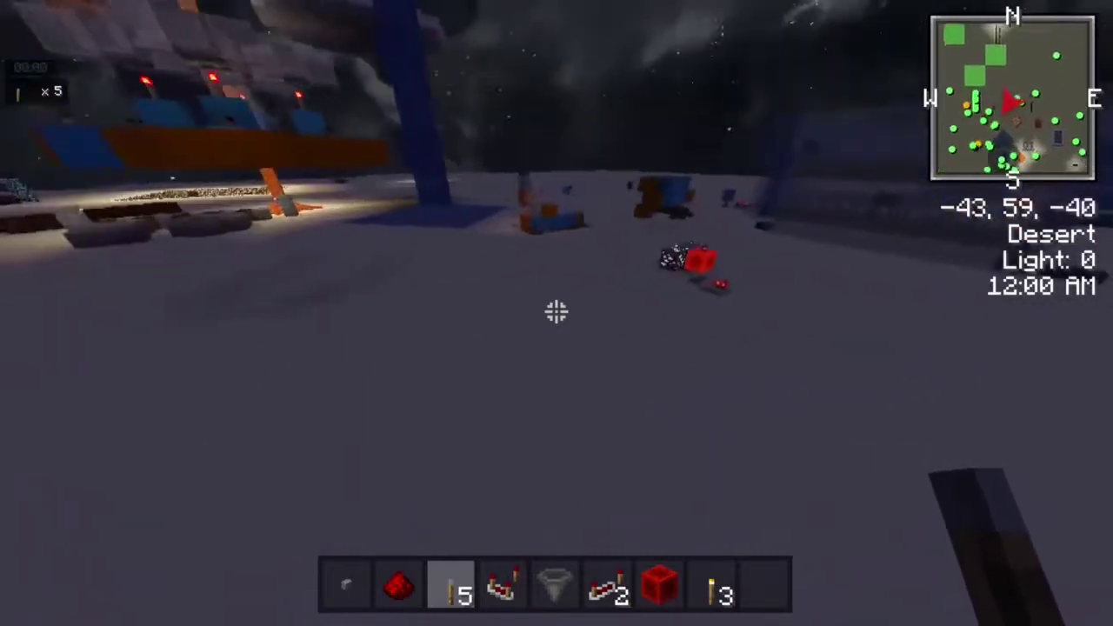
pyautogui.press('w')
pyautogui.press('w')
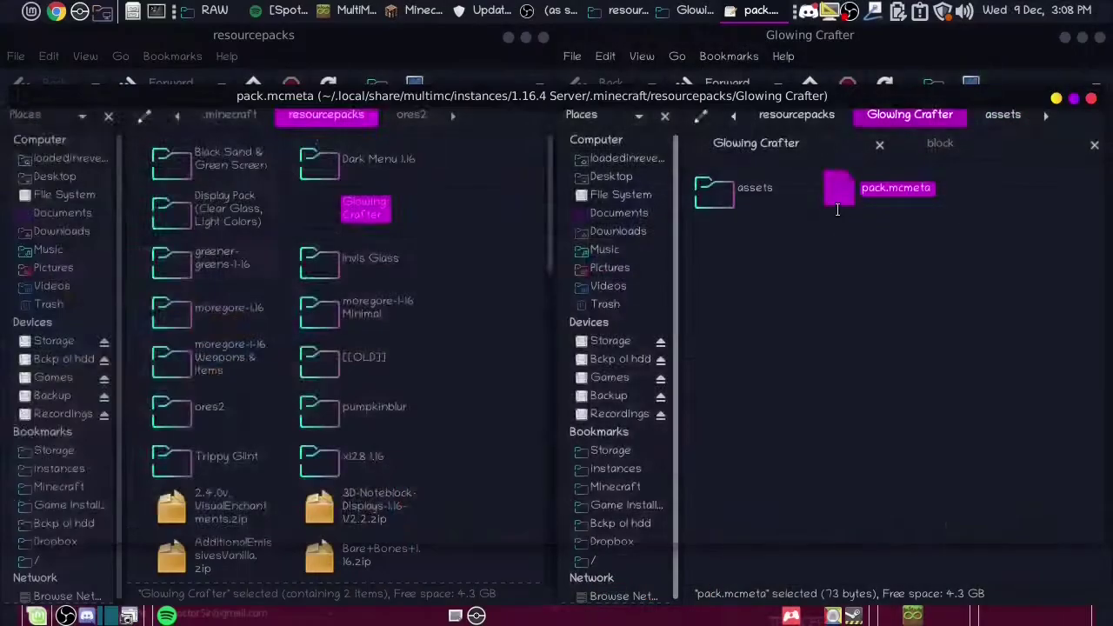
# Set the description in the Glowing Crafter pack's pack.mcmeta to "Glowing Table"
pyautogui.doubleClick(839, 202)
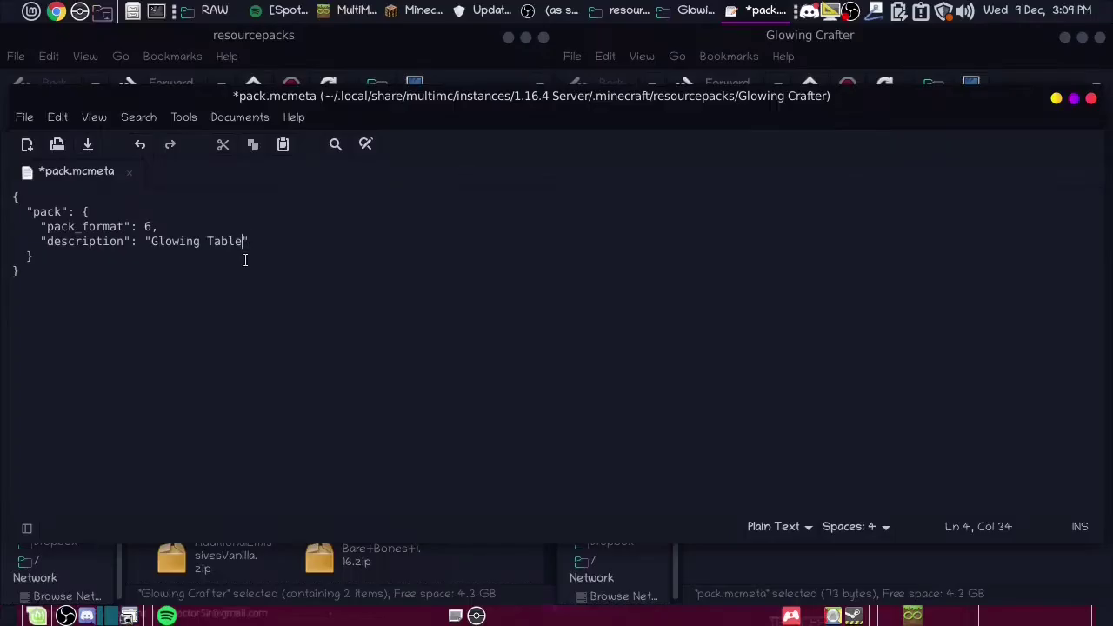
# Check the emissive suffix setting in emissive.properties inside the pack's assets/minecraft/optifine folder
pyautogui.doubleClick(740, 191)
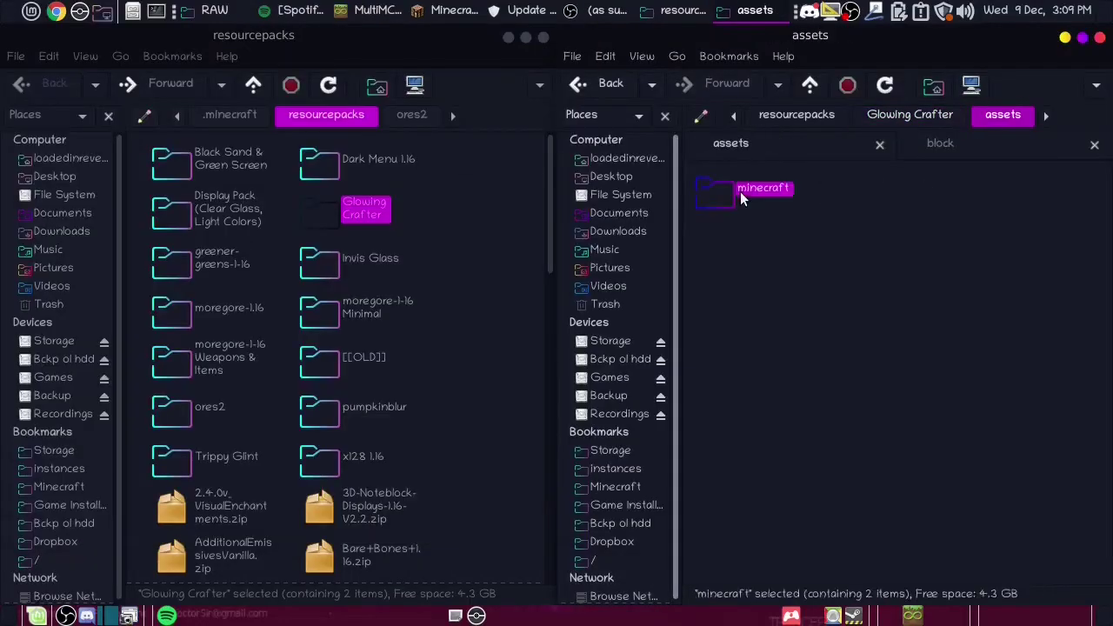
pyautogui.doubleClick(740, 195)
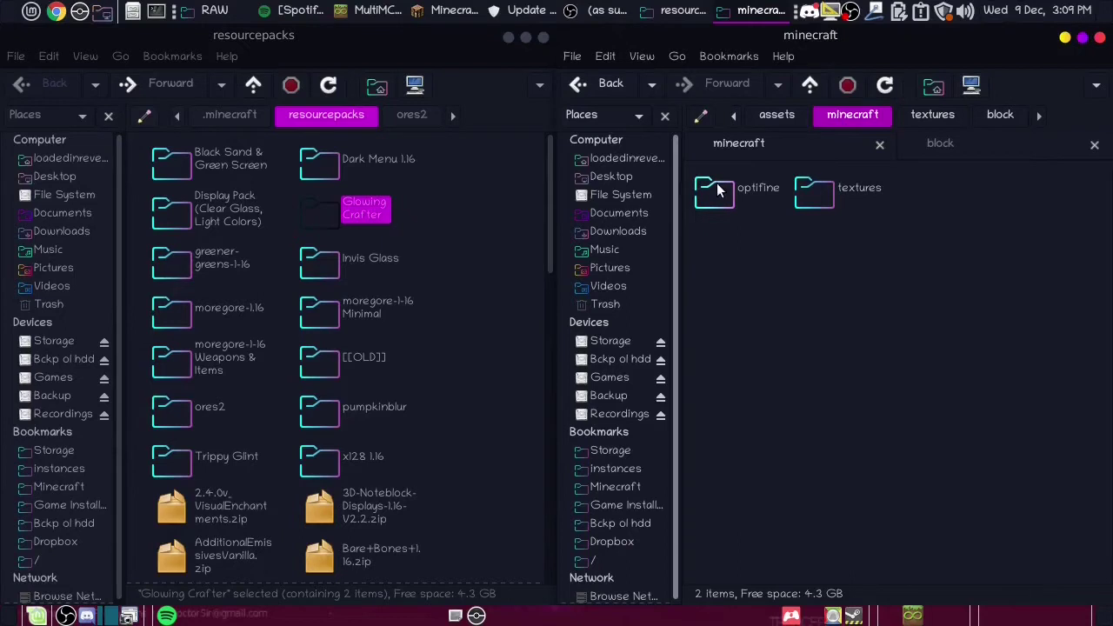
pyautogui.doubleClick(716, 192)
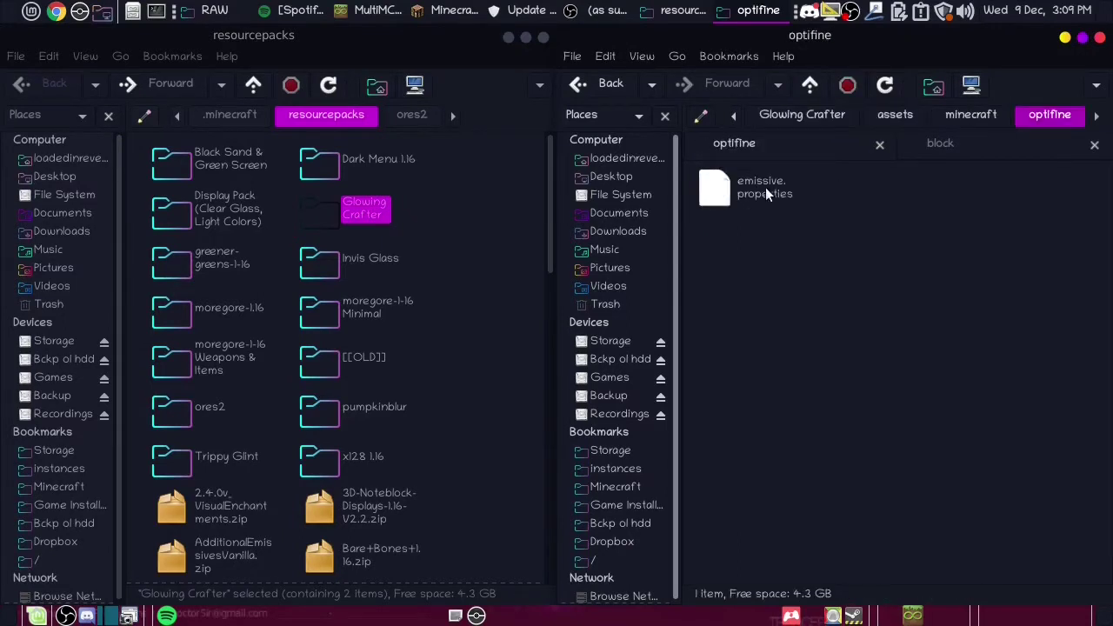
pyautogui.doubleClick(765, 186)
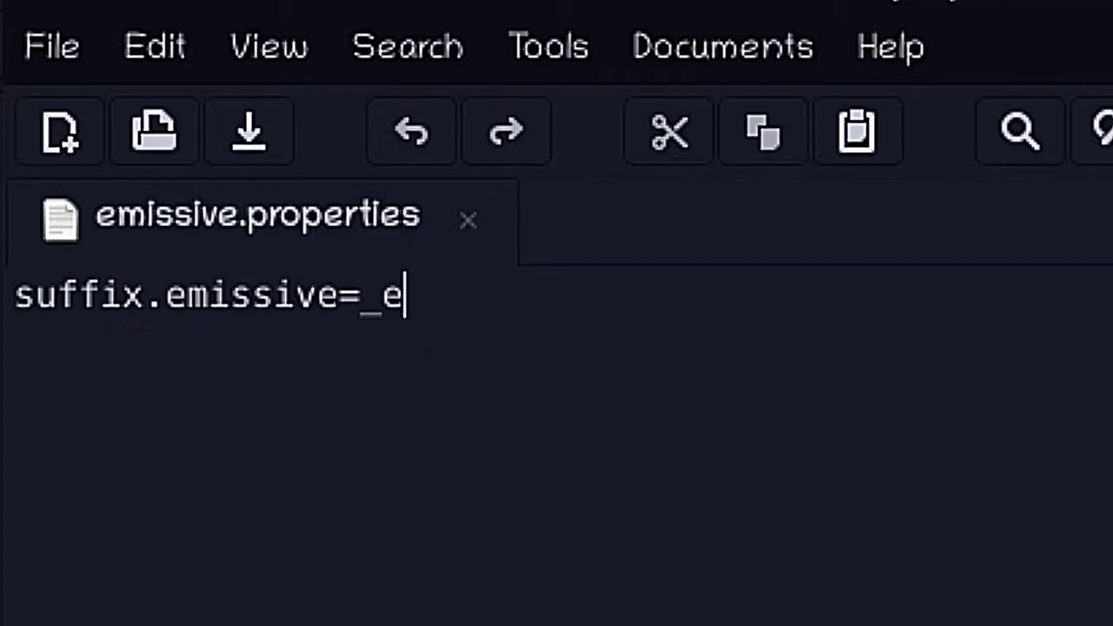
pyautogui.click(1091, 99)
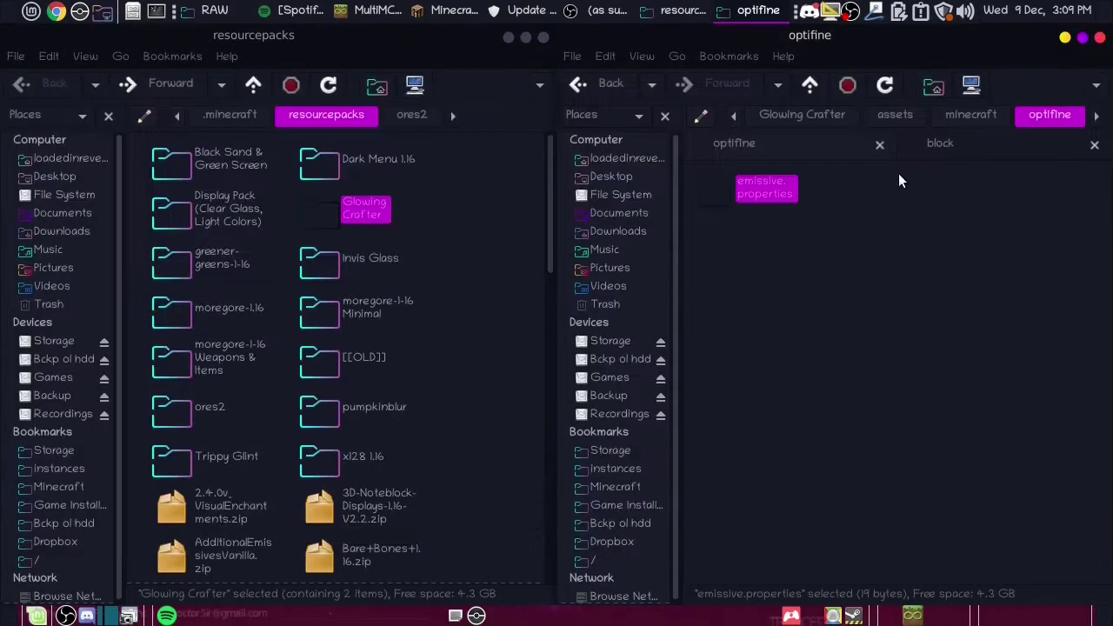
# Load crafting_table_top.png from the pack's textures/block folder into Piskel as the sprite to edit
pyautogui.click(965, 122)
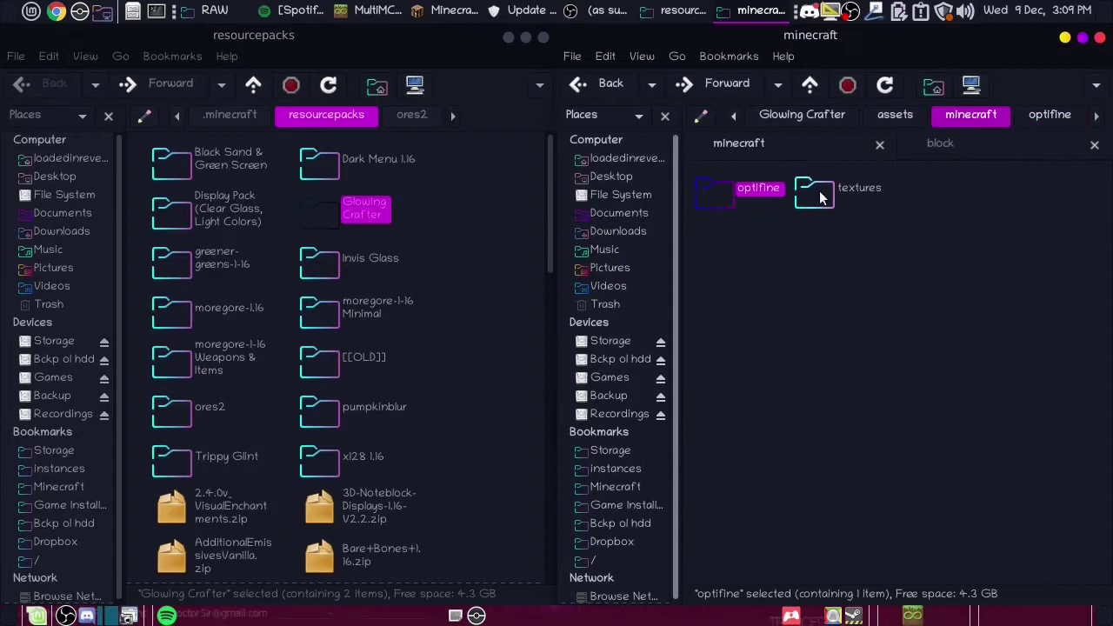
pyautogui.doubleClick(812, 193)
pyautogui.doubleClick(732, 196)
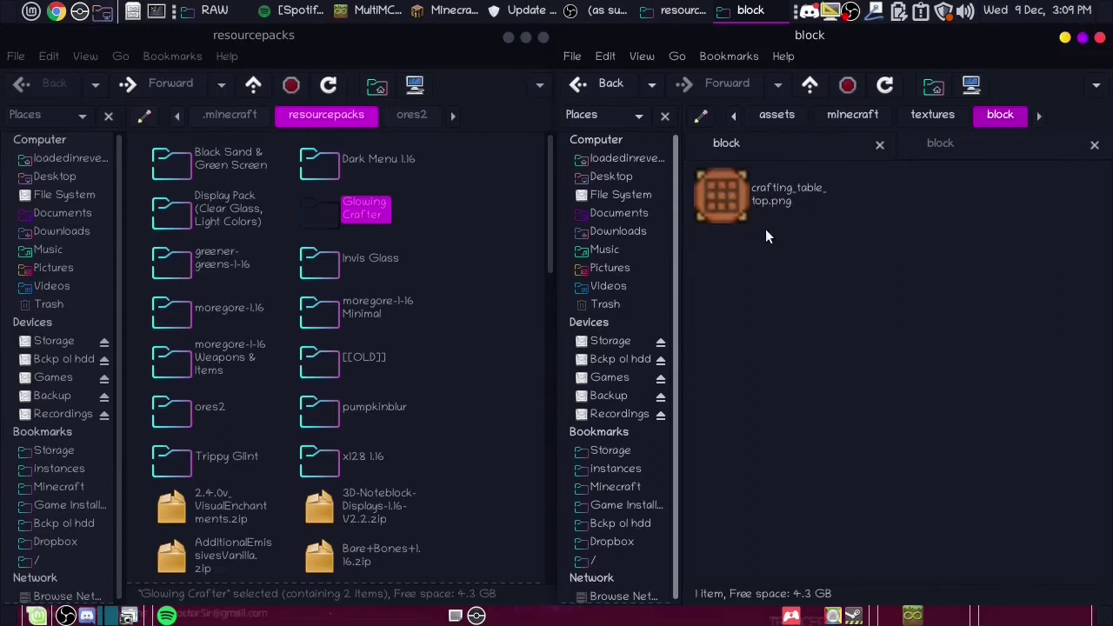
pyautogui.moveTo(720, 196); pyautogui.dragTo(301, 300)
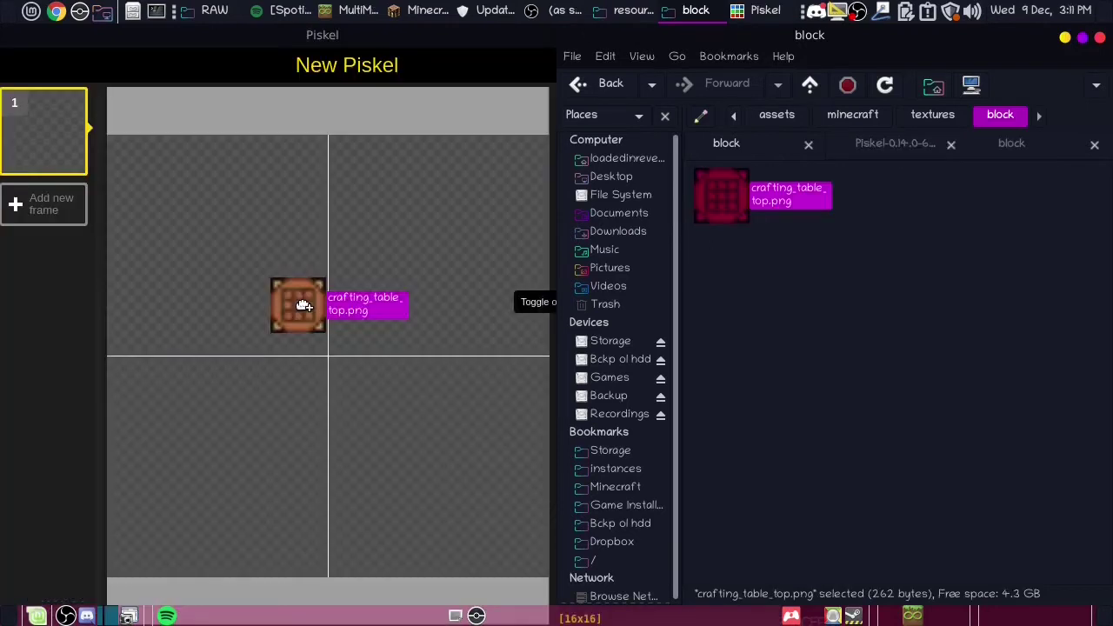
pyautogui.doubleClick(370, 38)
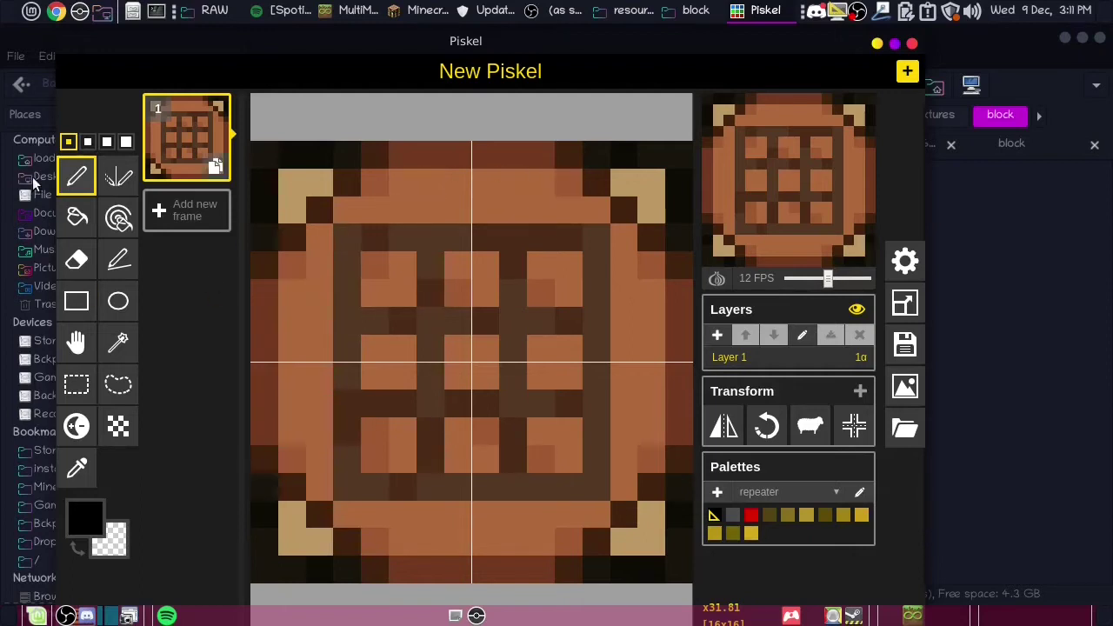
# Erase the crafting table texture's border and square cells, keeping only the 3×3 grid lines
pyautogui.click(76, 384)
pyautogui.click(126, 142)
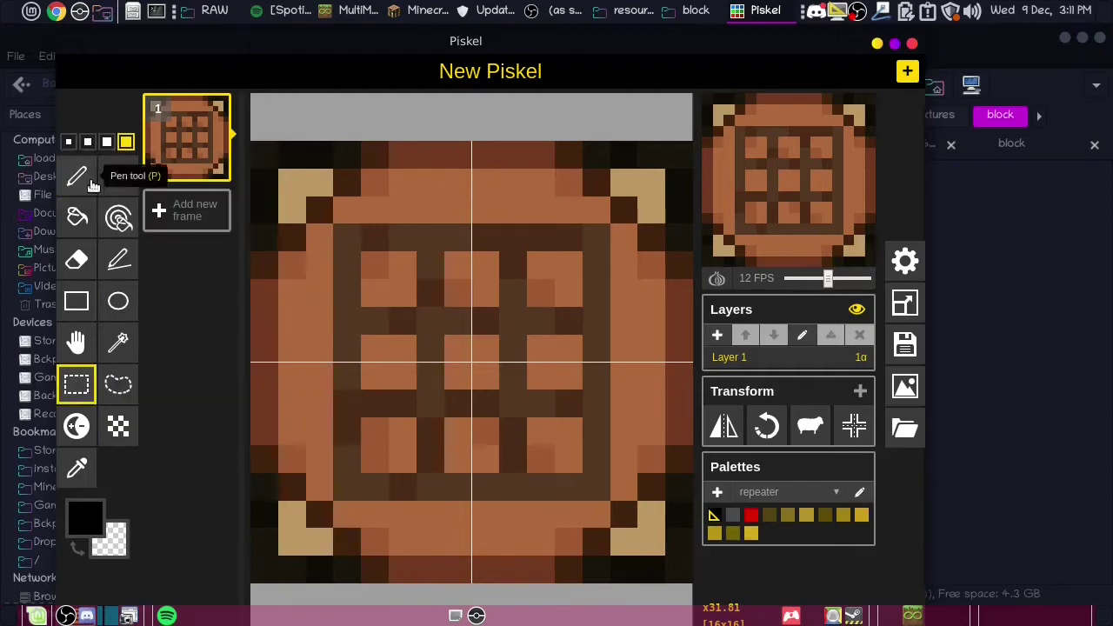
pyautogui.press('e')
pyautogui.moveTo(287, 165)
pyautogui.mouseDown()
pyautogui.moveTo(313, 557)
pyautogui.moveTo(673, 569)
pyautogui.moveTo(675, 264)
pyautogui.moveTo(365, 217)
pyautogui.moveTo(566, 299)
pyautogui.moveTo(438, 447)
pyautogui.mouseUp()
pyautogui.click(483, 457)
pyautogui.click(567, 457)
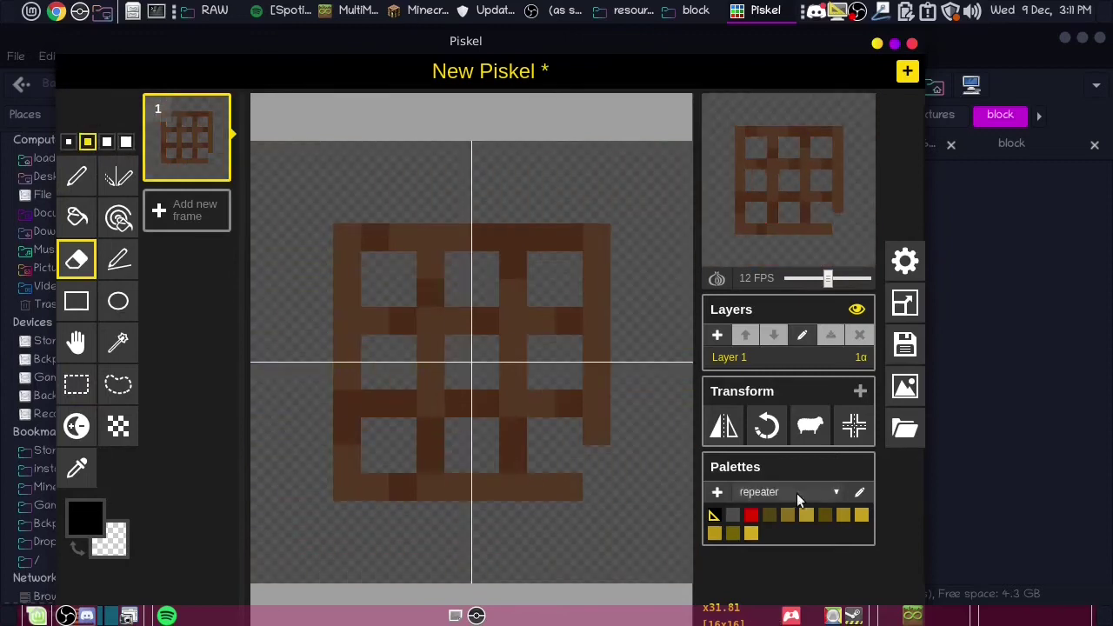
# Repaint the grid lines in bright blue from the rainbow palette, using a one-pixel pen and slightly varied shades
pyautogui.click(799, 496)
pyautogui.click(843, 515)
pyautogui.click(69, 142)
pyautogui.moveTo(430, 237)
pyautogui.mouseDown()
pyautogui.moveTo(381, 237)
pyautogui.moveTo(353, 351)
pyautogui.moveTo(597, 328)
pyautogui.moveTo(427, 258)
pyautogui.moveTo(417, 397)
pyautogui.moveTo(574, 328)
pyautogui.moveTo(521, 395)
pyautogui.moveTo(512, 431)
pyautogui.mouseUp()
pyautogui.click(76, 176)
pyautogui.click(85, 518)
pyautogui.click(232, 347)
pyautogui.moveTo(375, 237); pyautogui.dragTo(510, 250)
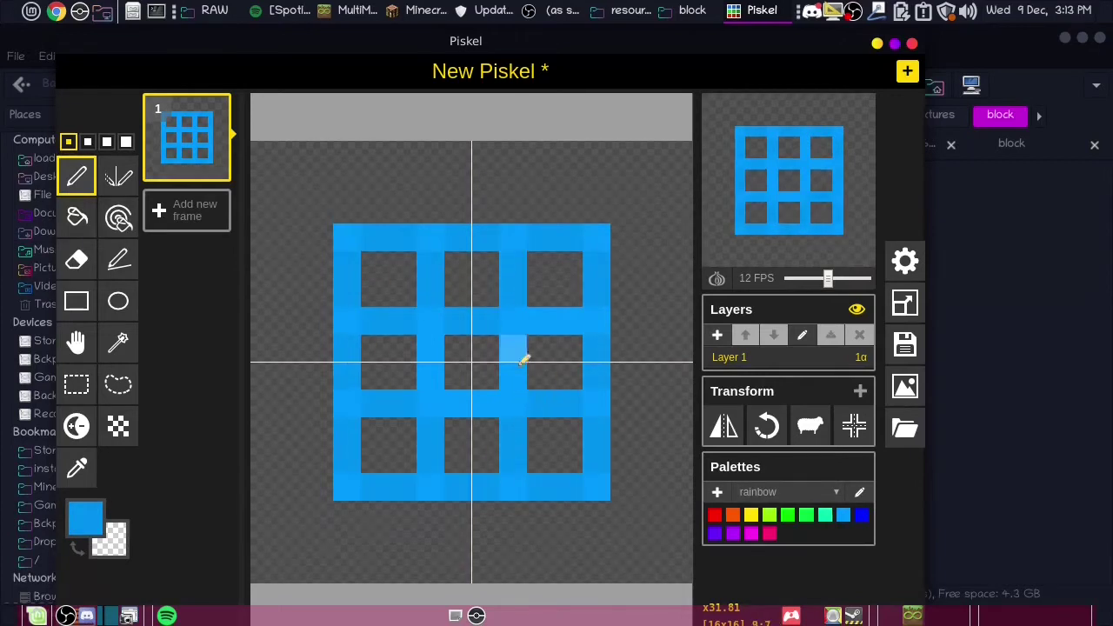
# Shade the grid's line intersections and the pixels next to the inner ones with a darker blue
pyautogui.click(85, 518)
pyautogui.click(260, 363)
pyautogui.click(431, 321)
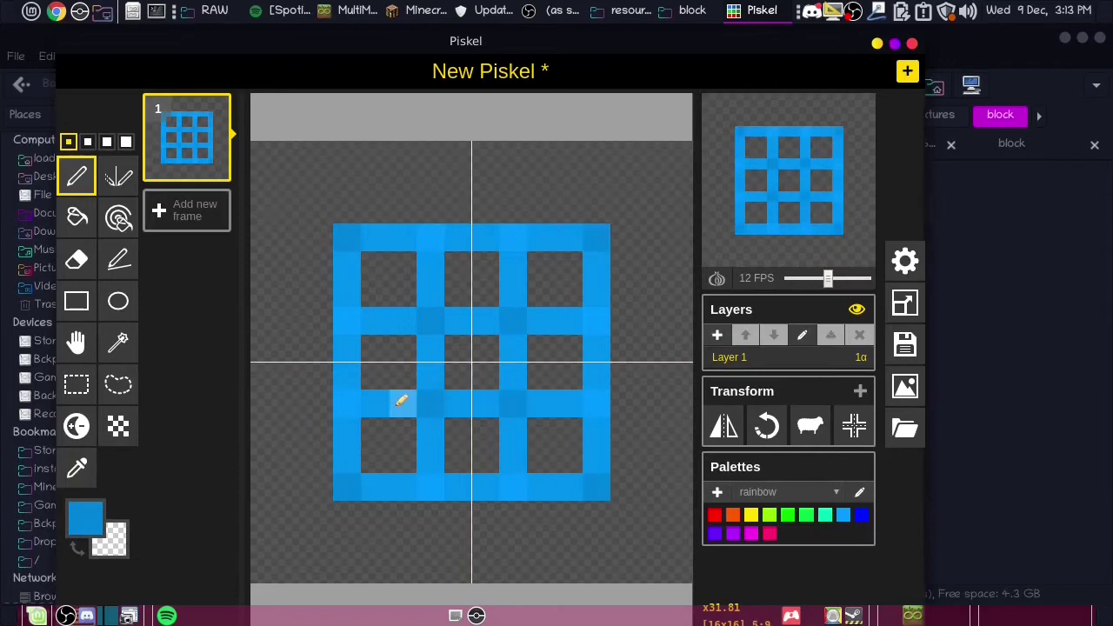
pyautogui.click(513, 293)
pyautogui.click(539, 320)
pyautogui.click(430, 294)
pyautogui.click(403, 320)
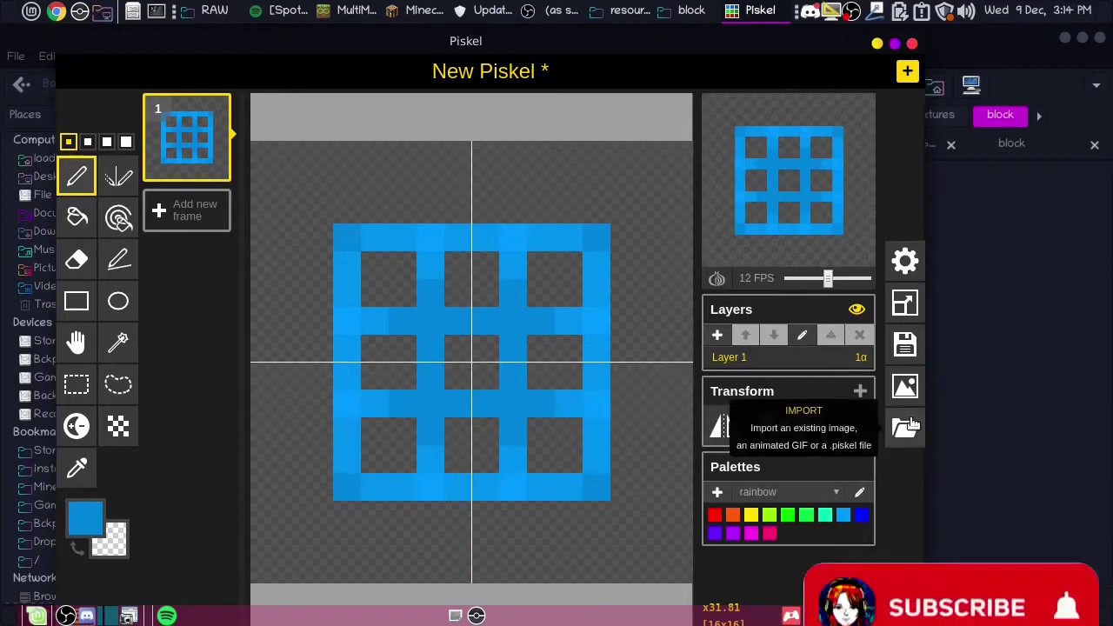
# Export the blue grid as crafting_table_top_e.png into the pack's block textures folder
pyautogui.click(904, 386)
pyautogui.click(752, 296)
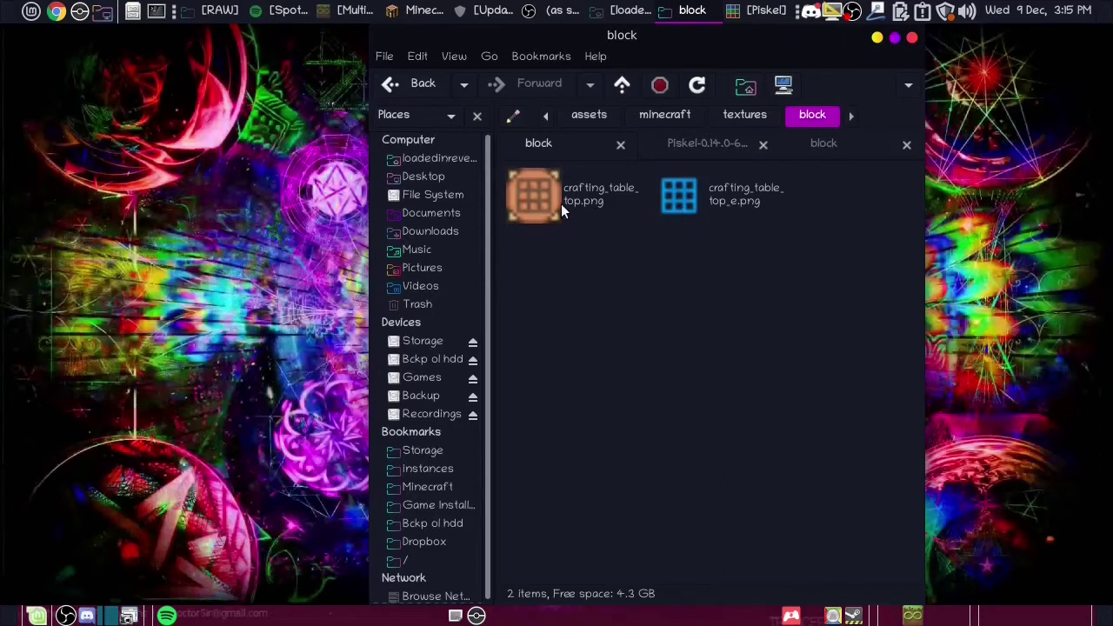
# Delete the original crafting_table_top.png from the pack's block folder
pyautogui.click(584, 193)
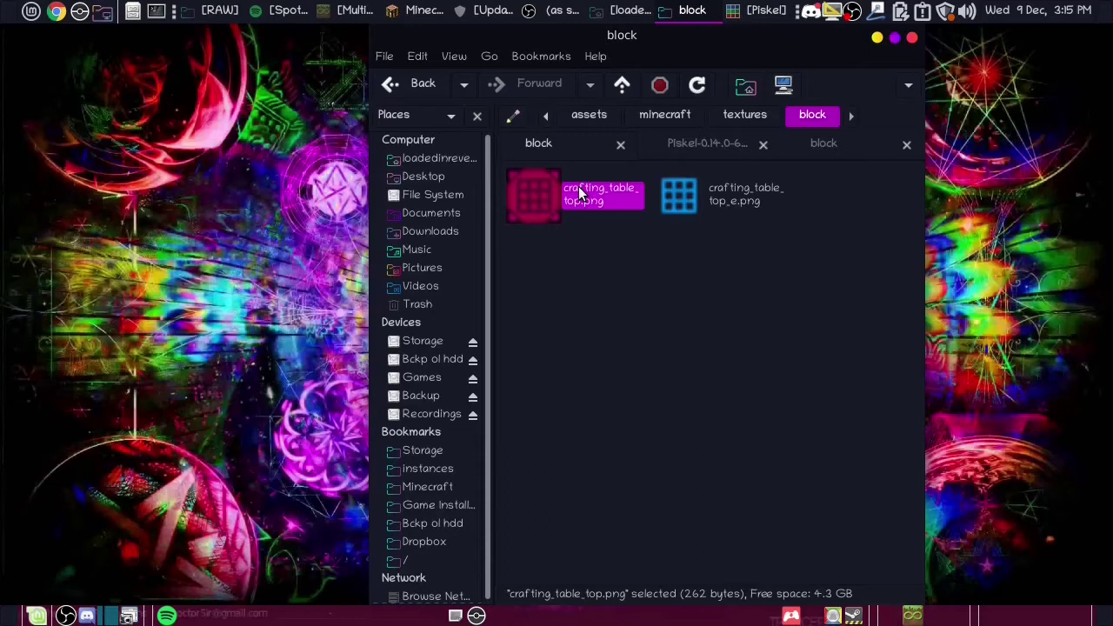
pyautogui.press('Delete')
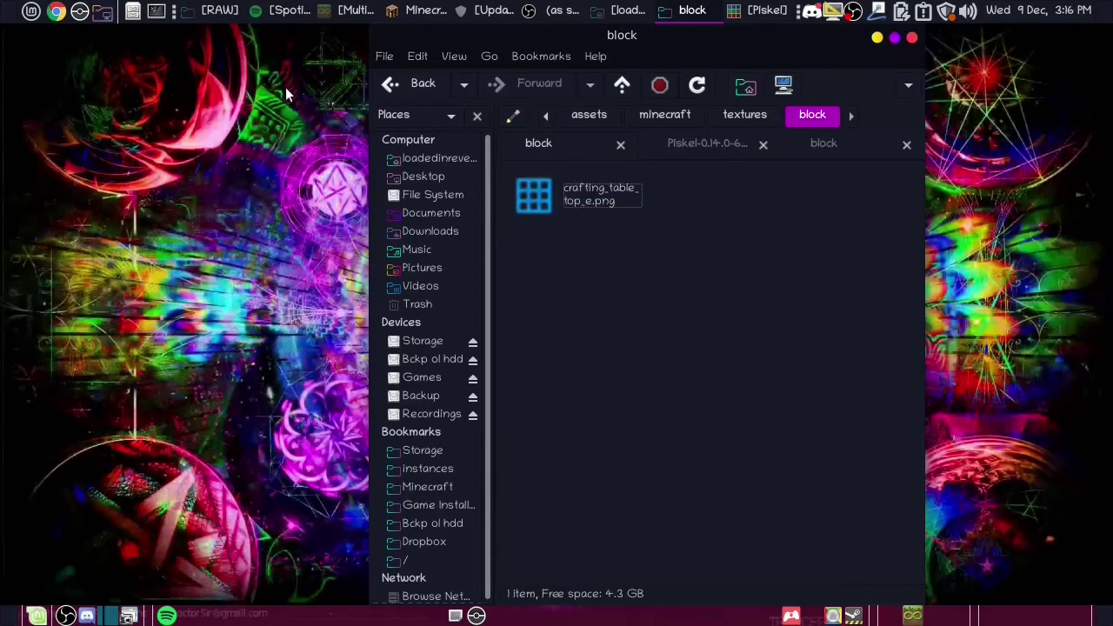
# Switch to Minecraft and examine the placed crafting table's blue emissive grid from several sides and distances
pyautogui.moveTo(416, 5)
pyautogui.click(413, 29)
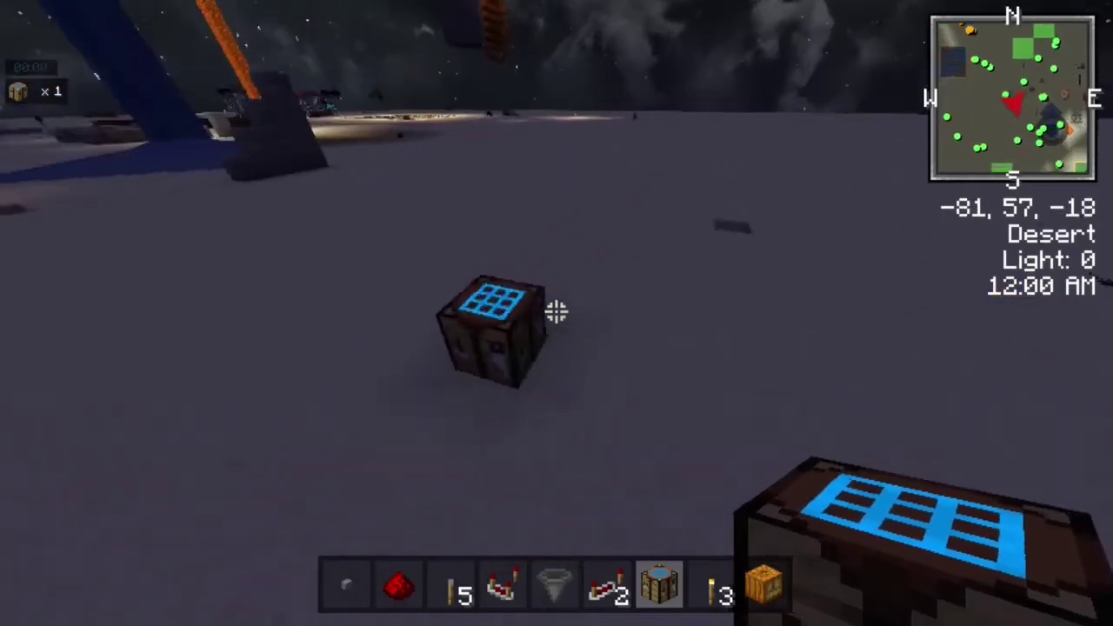
pyautogui.press('d')
pyautogui.press('s')
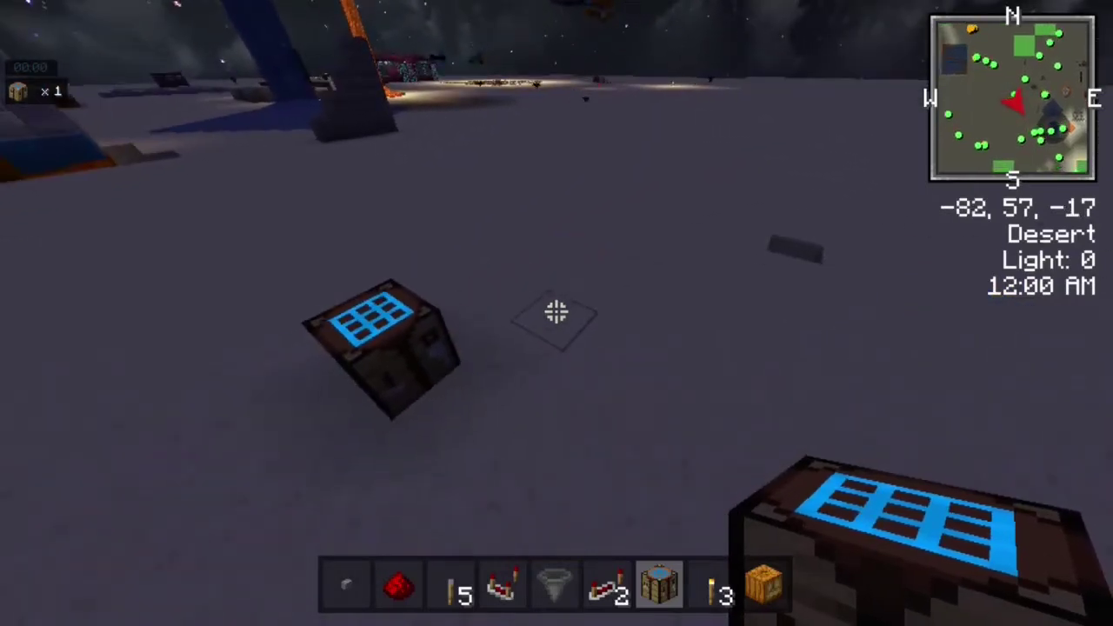
pyautogui.press('w')
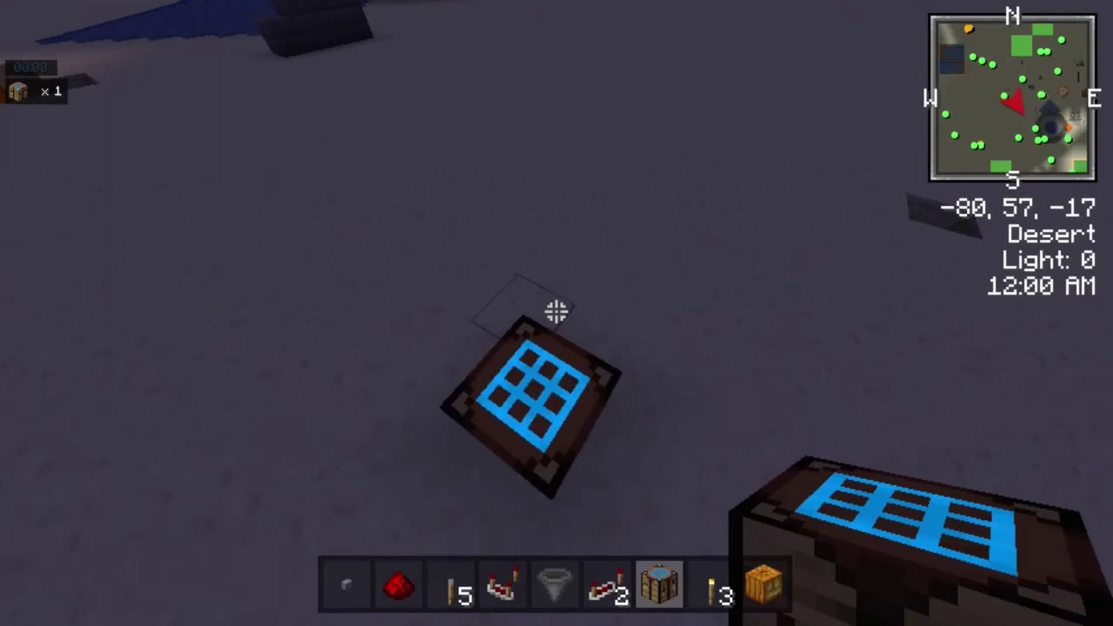
pyautogui.press('s')
pyautogui.press('s')
pyautogui.press('a')
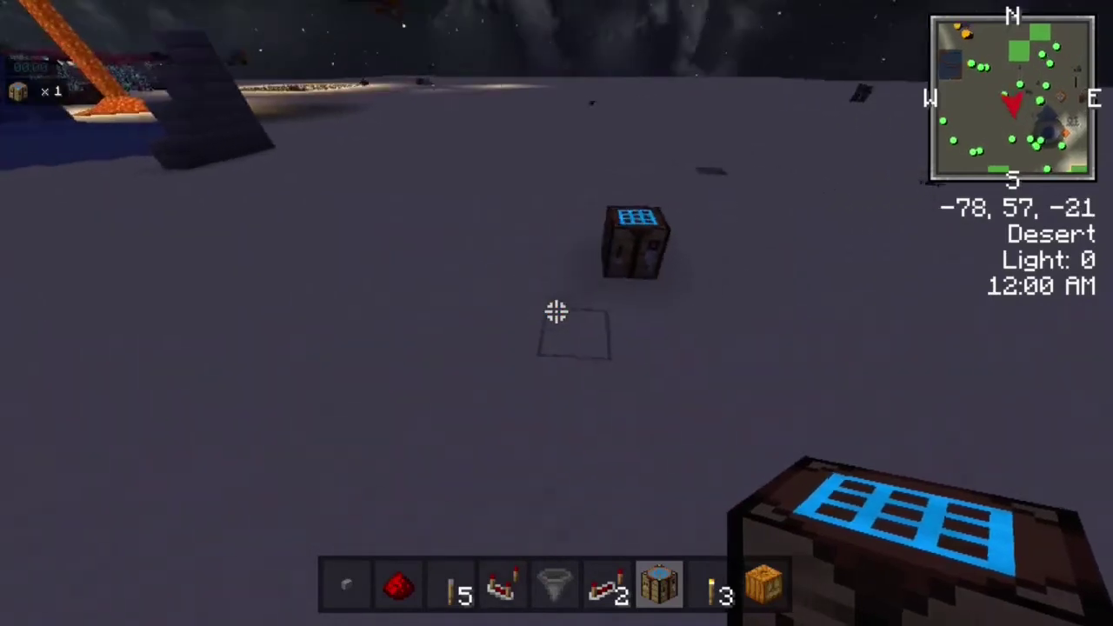
pyautogui.press('w')
pyautogui.press('s')
pyautogui.press('space')
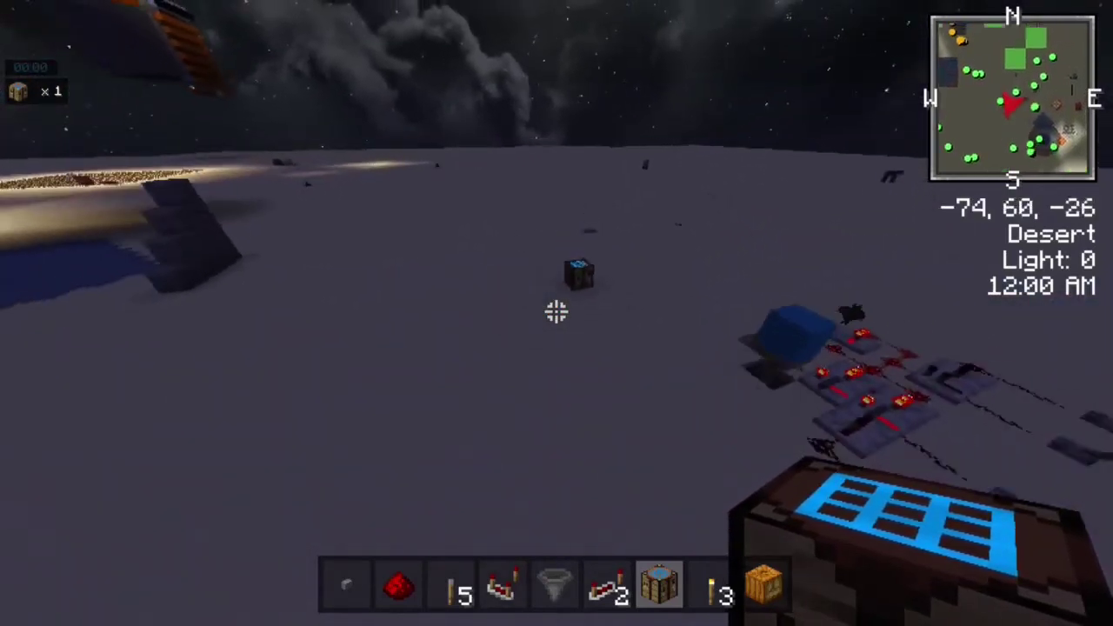
pyautogui.press('d')
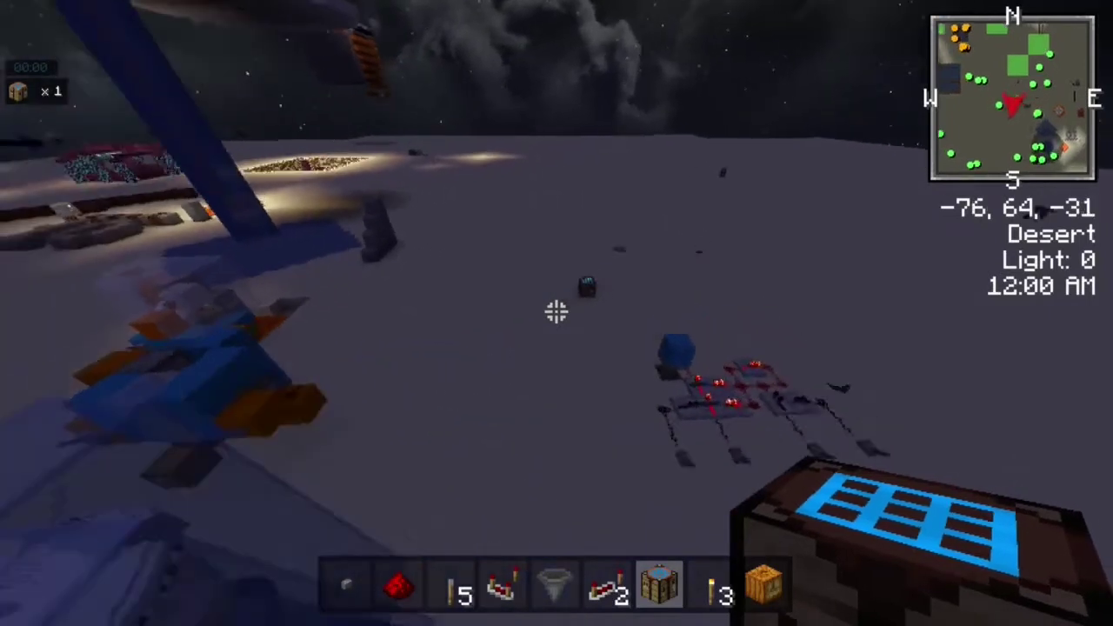
pyautogui.press('s')
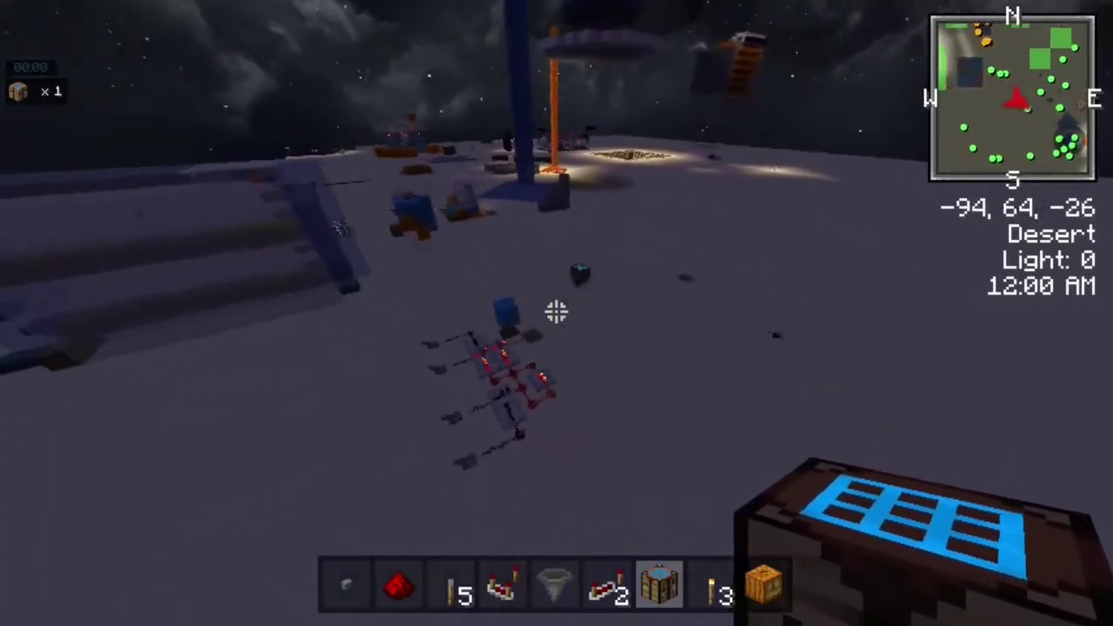
# Fly back to the placed crafting table and inspect its glowing blue grid in the dark from above and close up
pyautogui.press('d')
pyautogui.press('w')
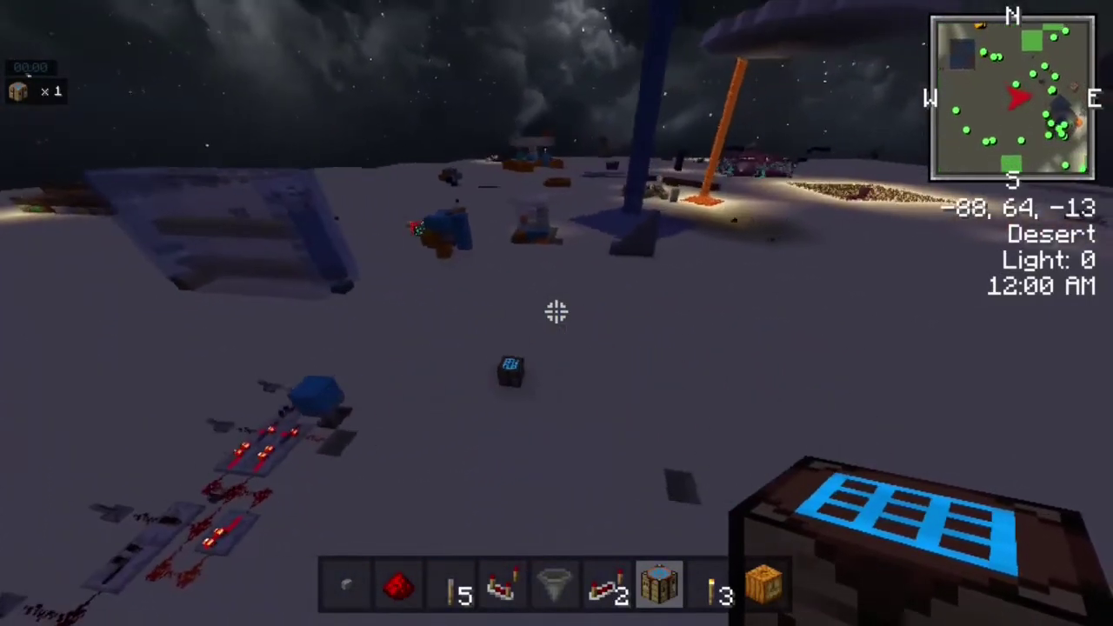
pyautogui.press('w')
pyautogui.press('shift')
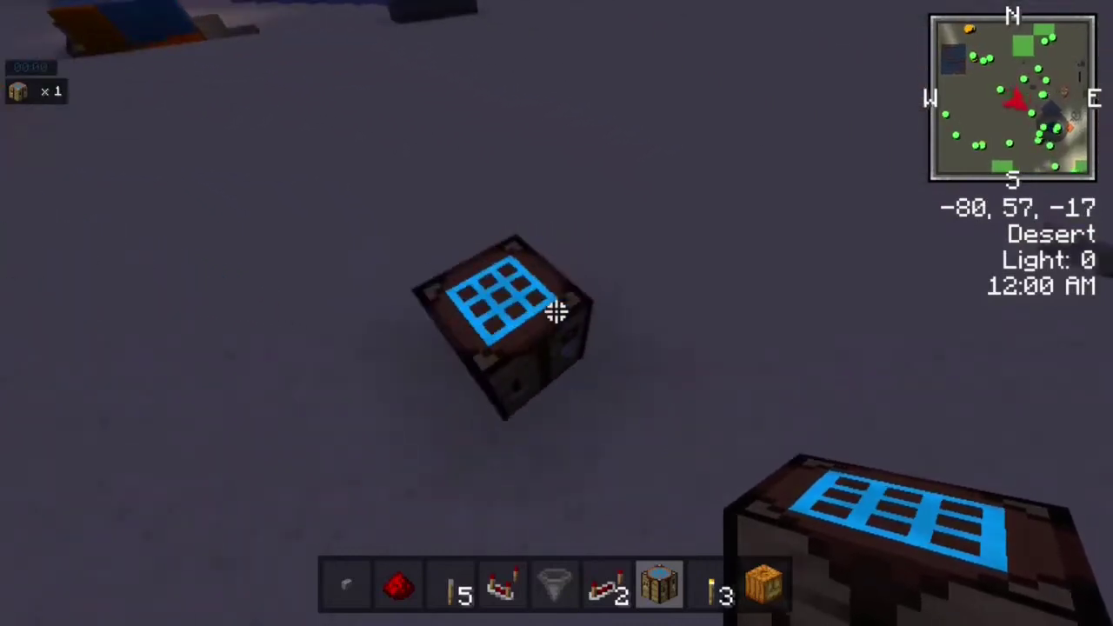
pyautogui.press('w')
pyautogui.press('s')
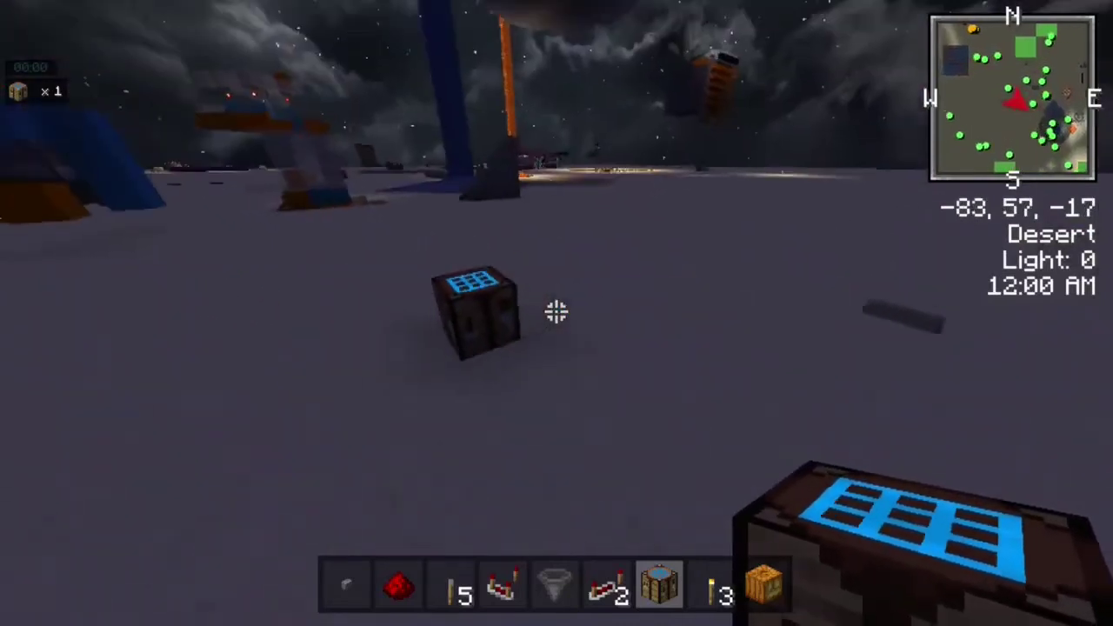
# Change to third-person view, equip the bow and shoot several glowing green arrows into the desert ground
pyautogui.press('F5')
pyautogui.press('2')
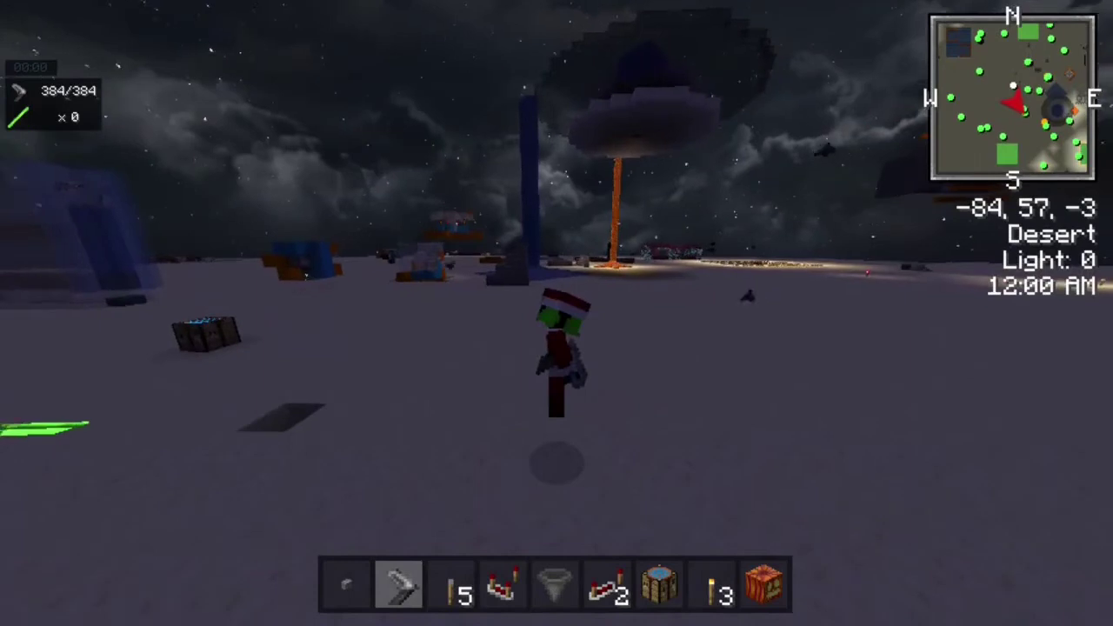
pyautogui.rightClick(556, 313)
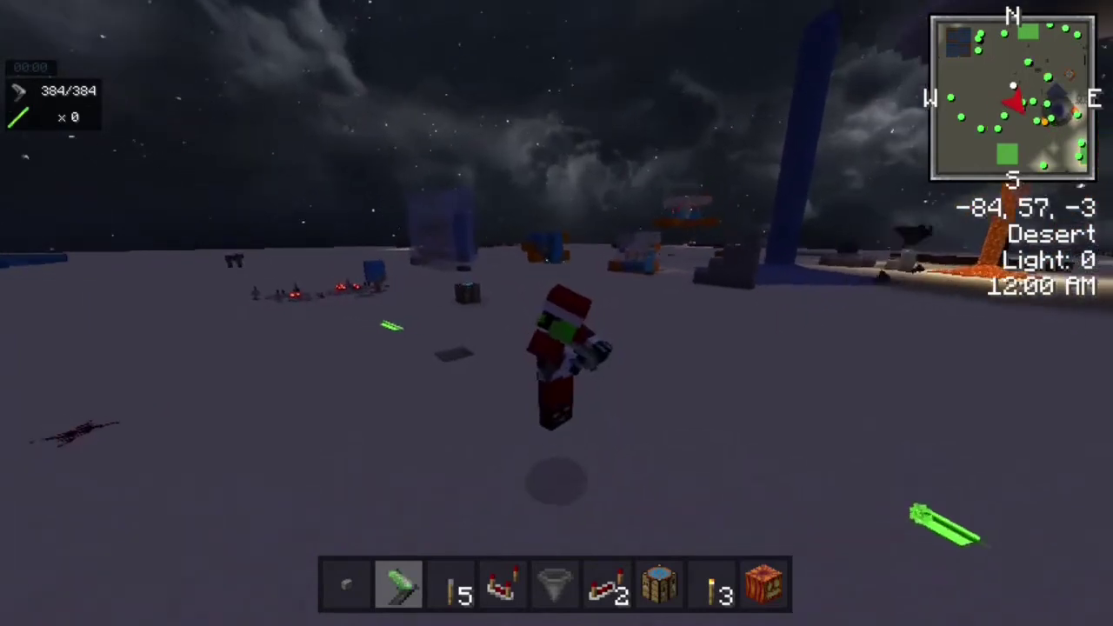
pyautogui.rightClick(557, 313)
pyautogui.press('w')
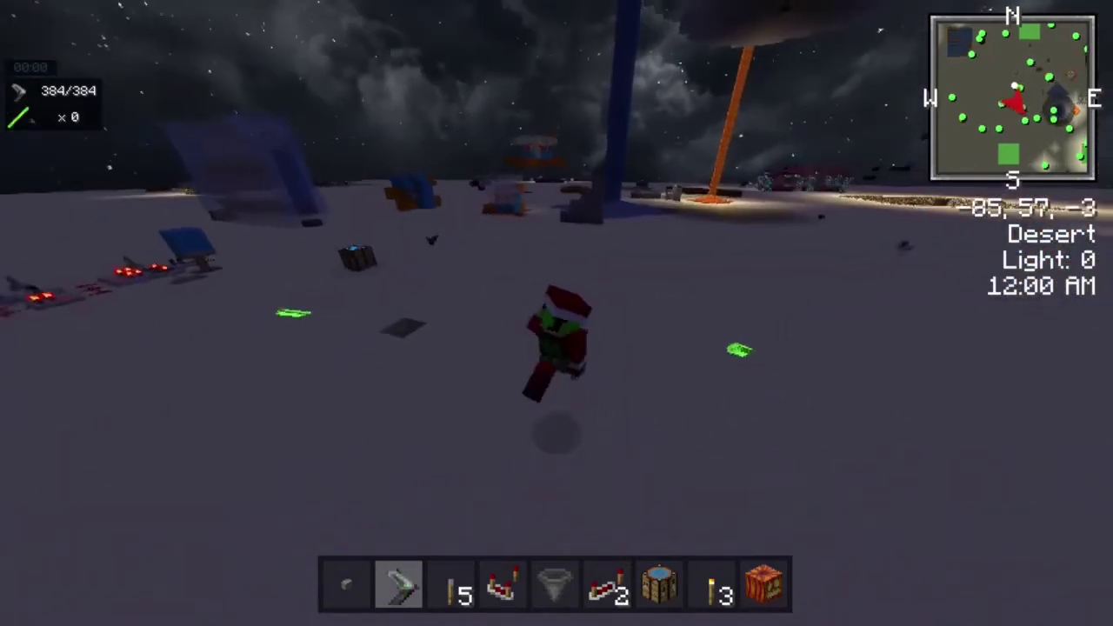
pyautogui.rightClick(557, 313)
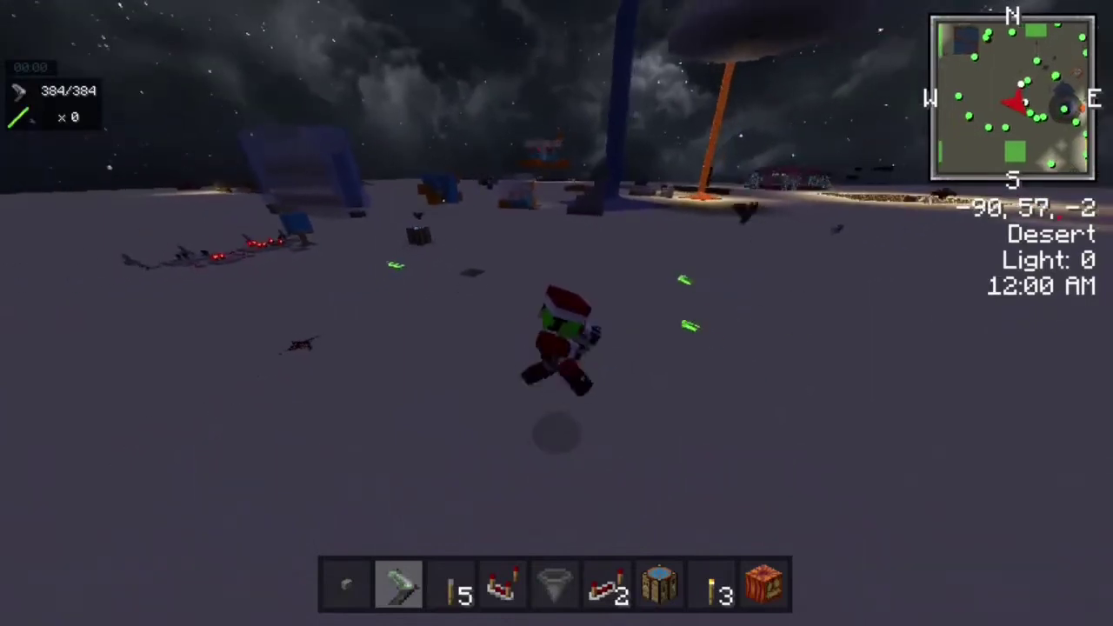
pyautogui.rightClick(556, 313)
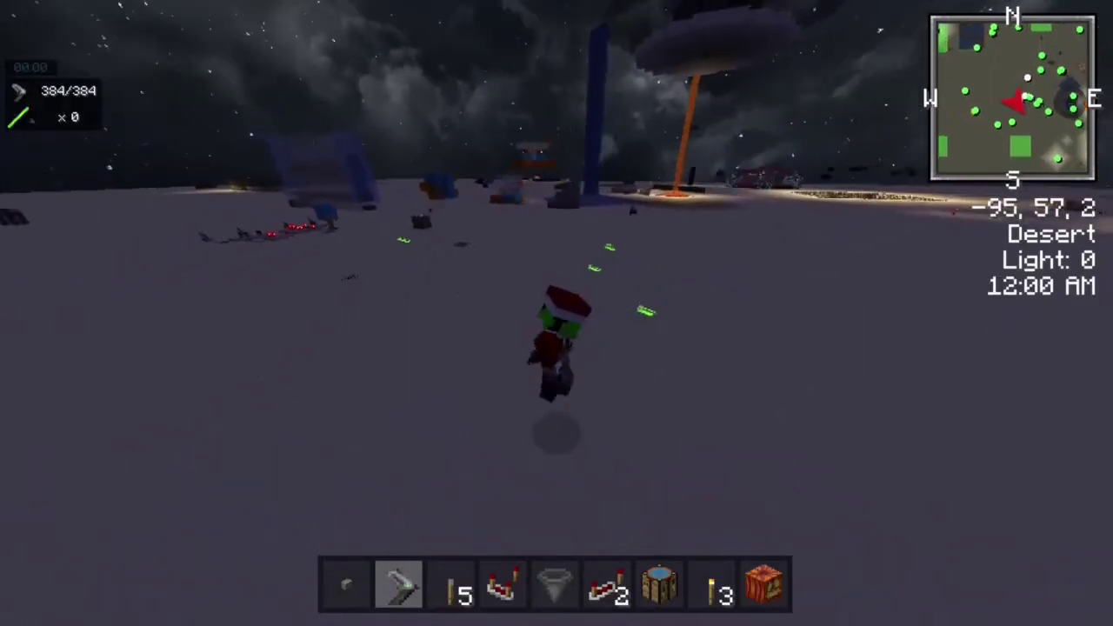
# Shoot many more green emissive arrows across the dark ground in first-person view while flying over the desert
pyautogui.press('w')
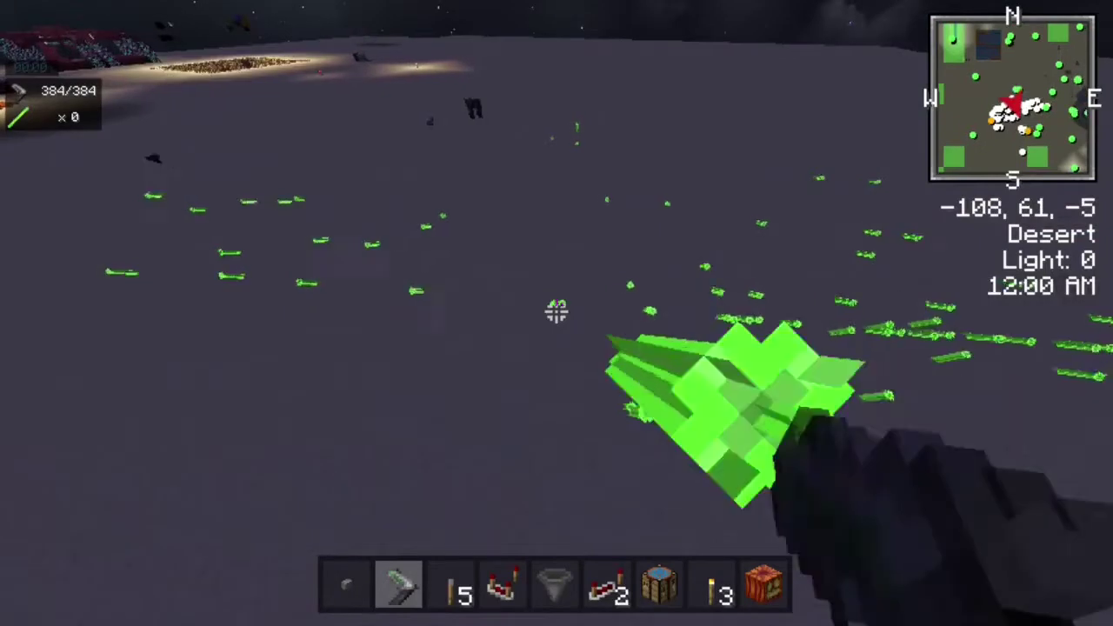
pyautogui.press('a')
pyautogui.rightClick(557, 313)
pyautogui.rightClick(557, 313)
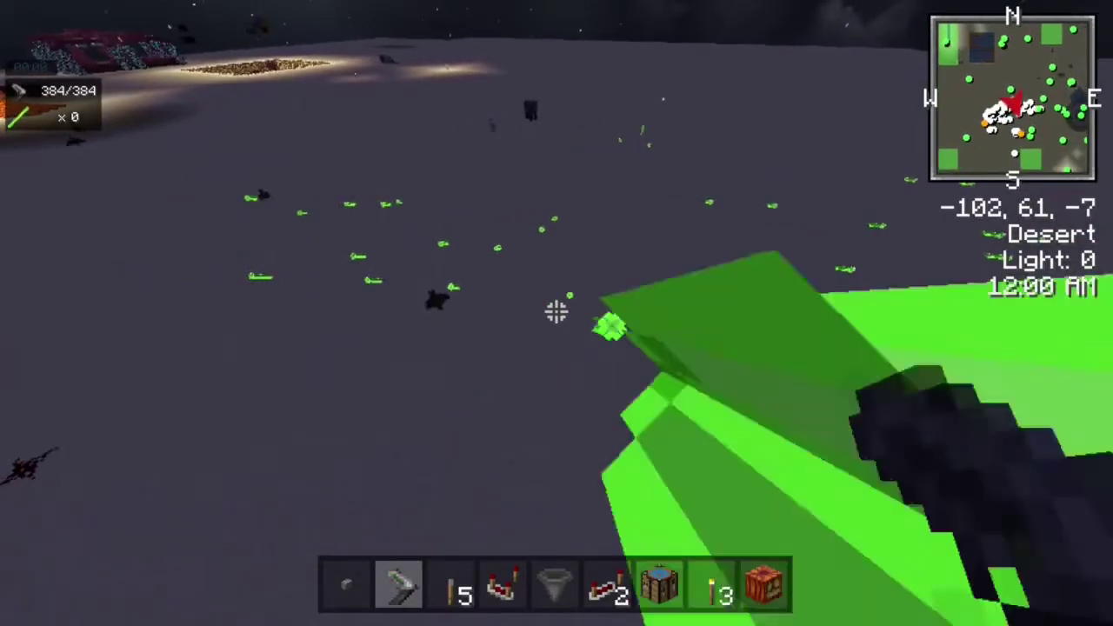
pyautogui.press('w')
pyautogui.click(557, 313)
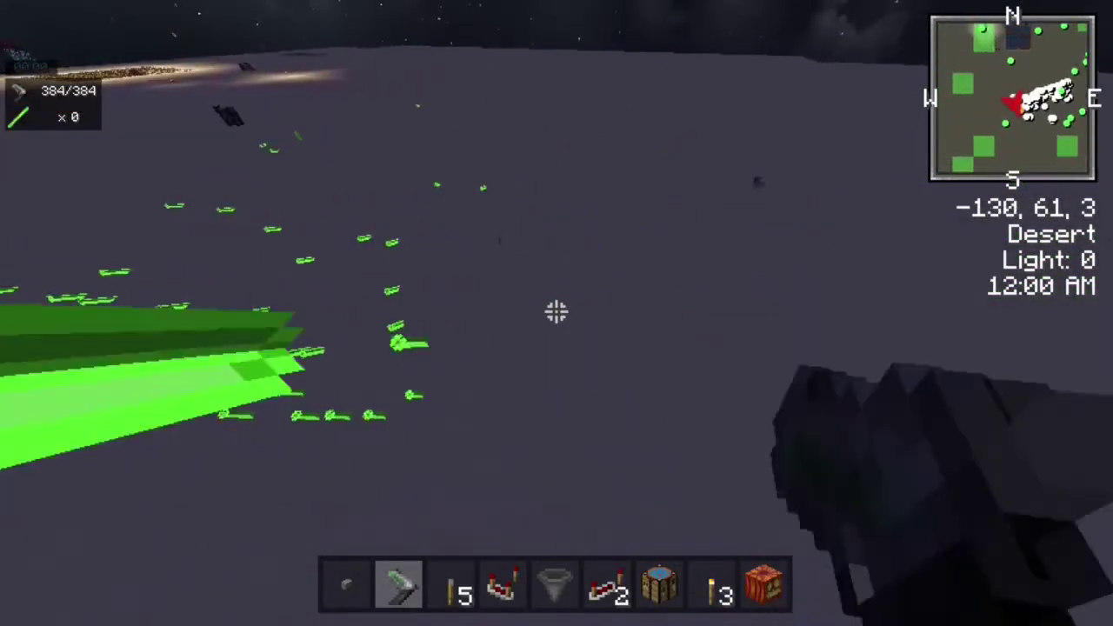
pyautogui.press('w')
pyautogui.click(556, 313)
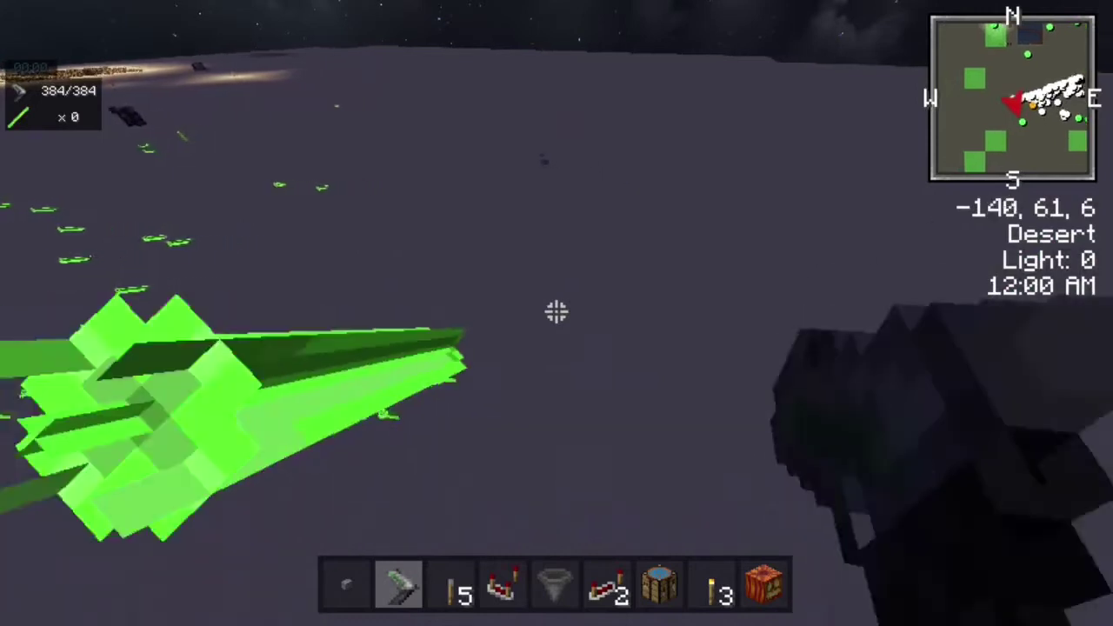
pyautogui.press('w')
pyautogui.click(557, 313)
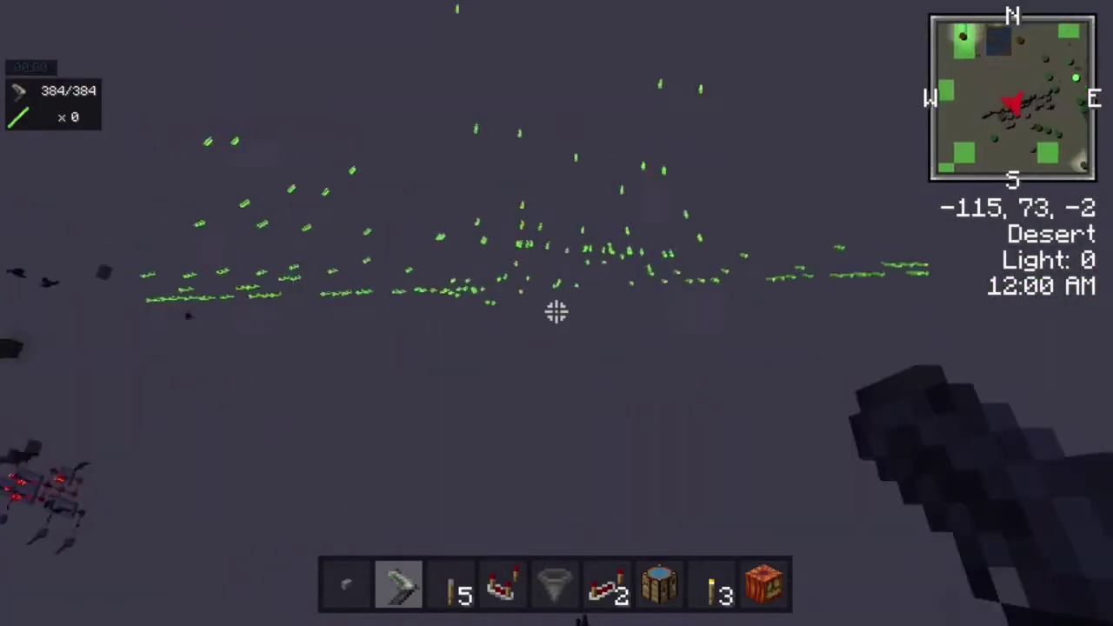
# Fly around the arrows stuck in the ground and examine their green glow from above and from a distance
pyautogui.press('w')
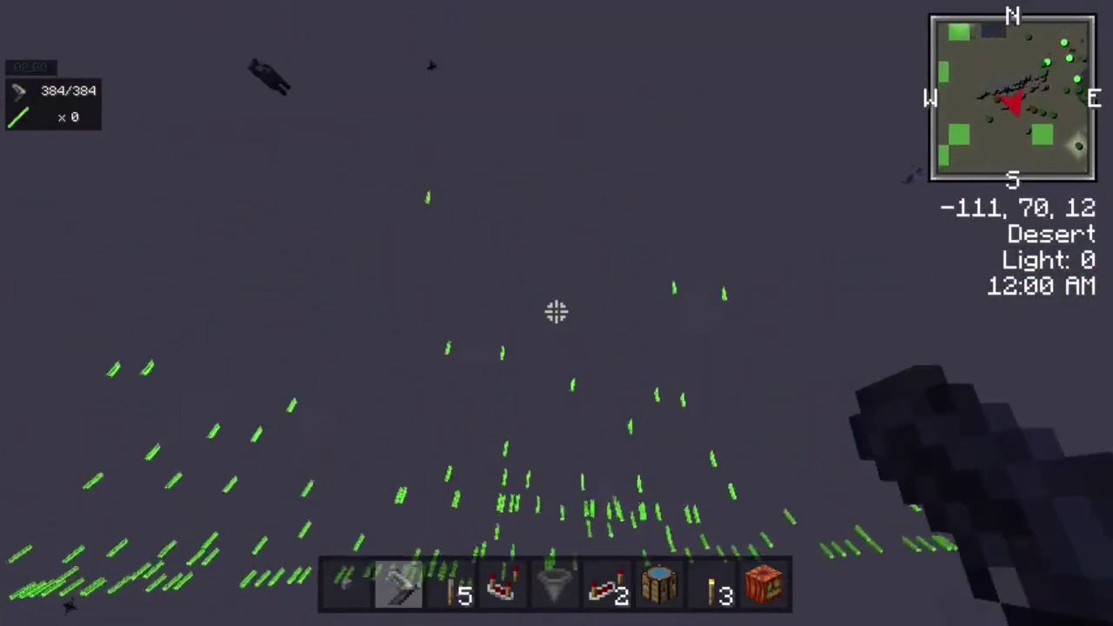
pyautogui.press('w')
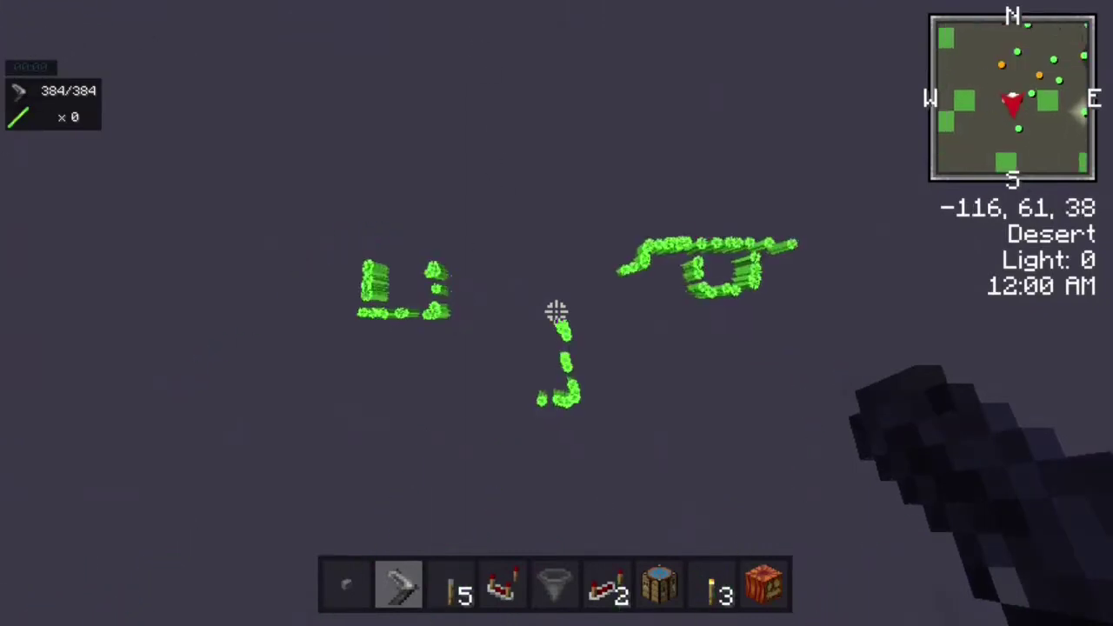
pyautogui.press('w')
pyautogui.press('a')
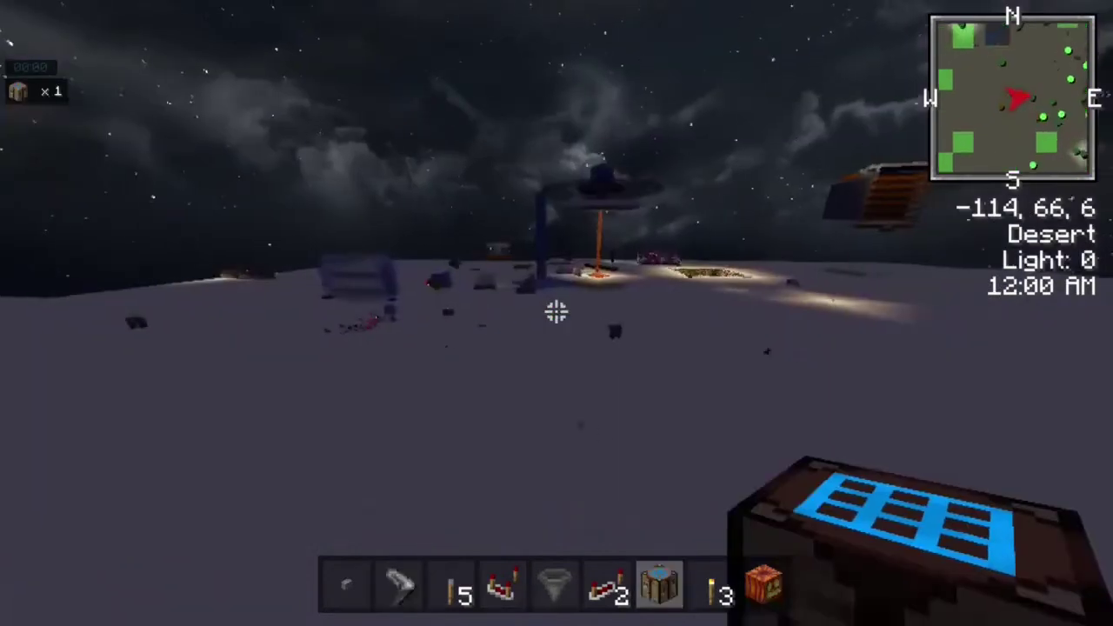
# Hold the crafting table again and fly back to compare it with the placed one and the nearby redstone circuit
pyautogui.press('w')
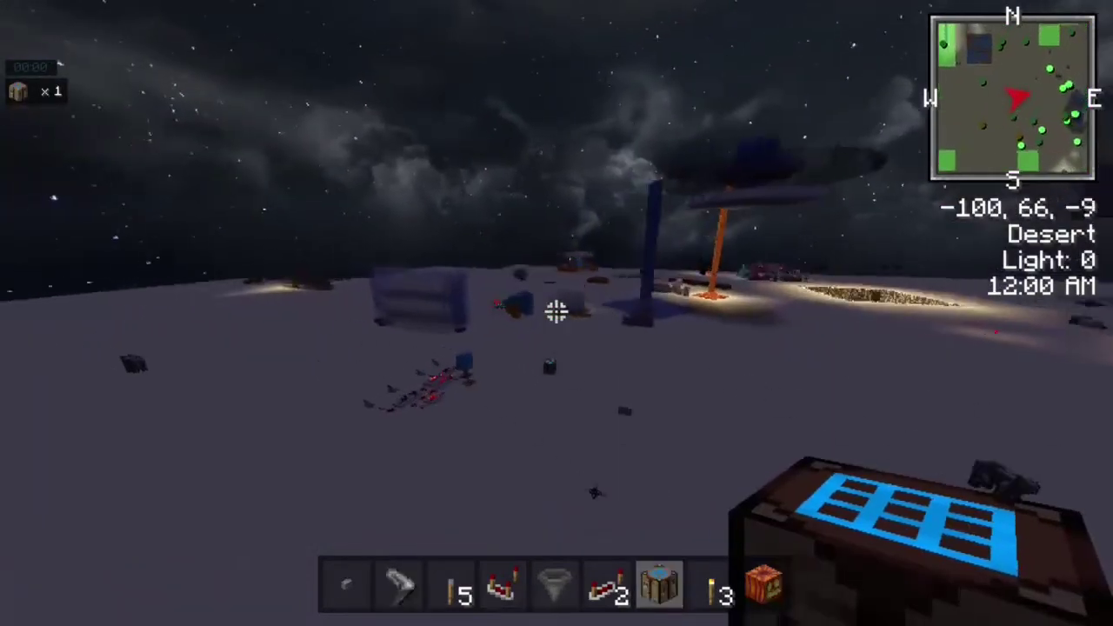
pyautogui.press('w')
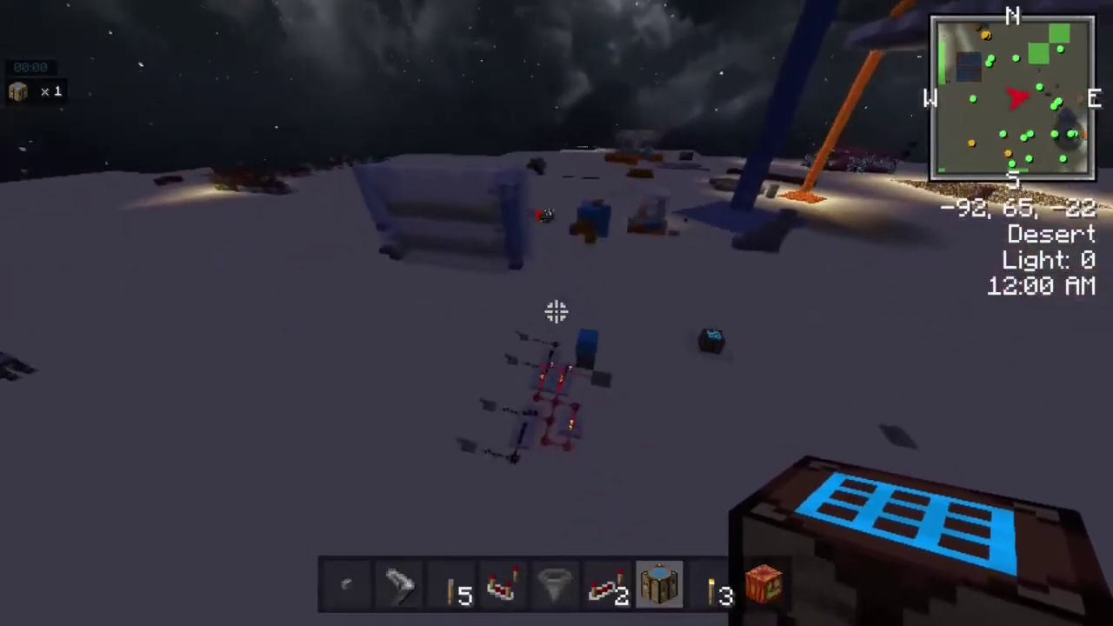
pyautogui.press('w')
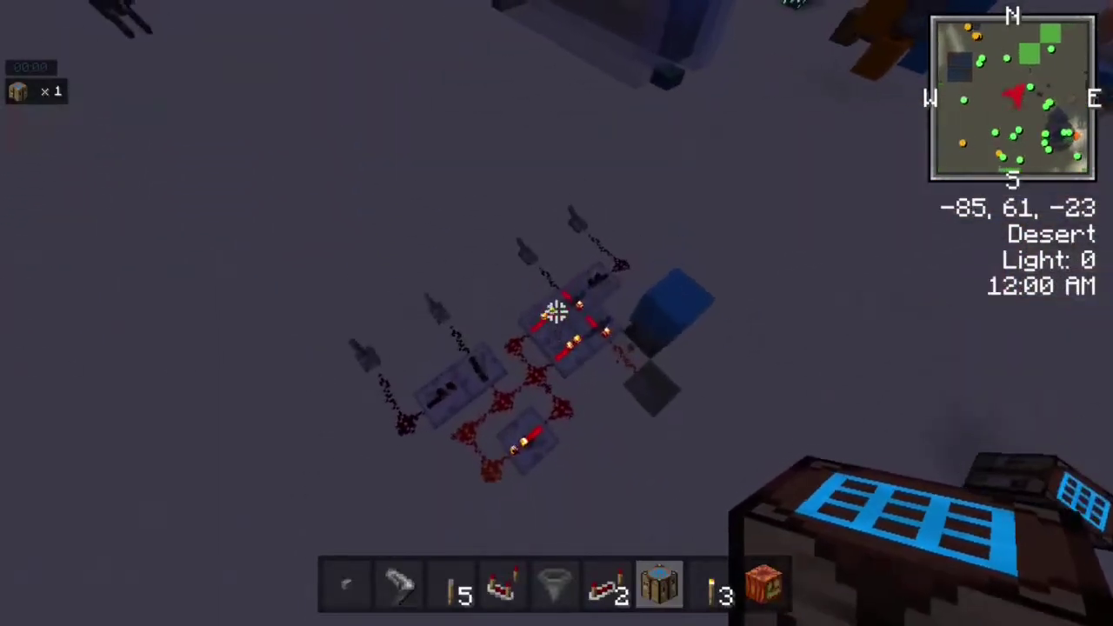
pyautogui.press('w')
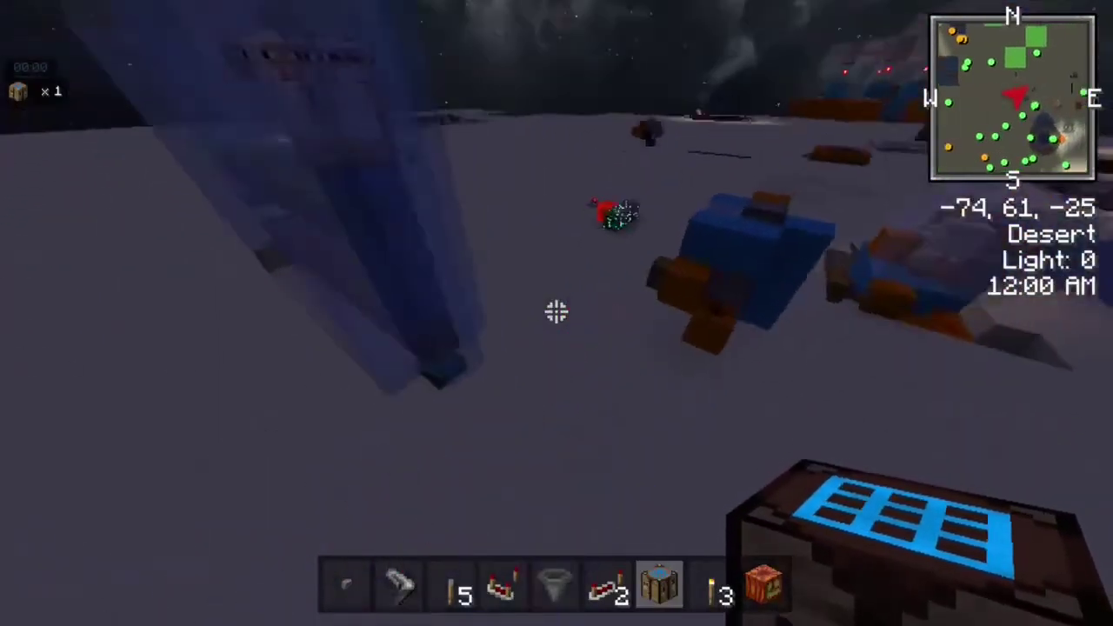
pyautogui.press('w')
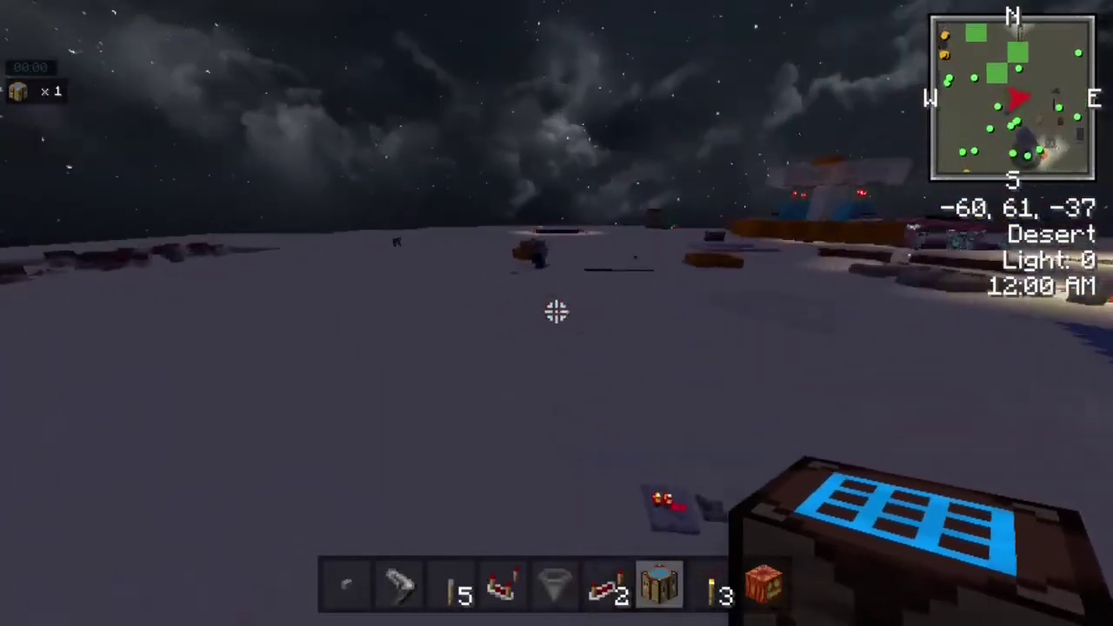
pyautogui.press('w')
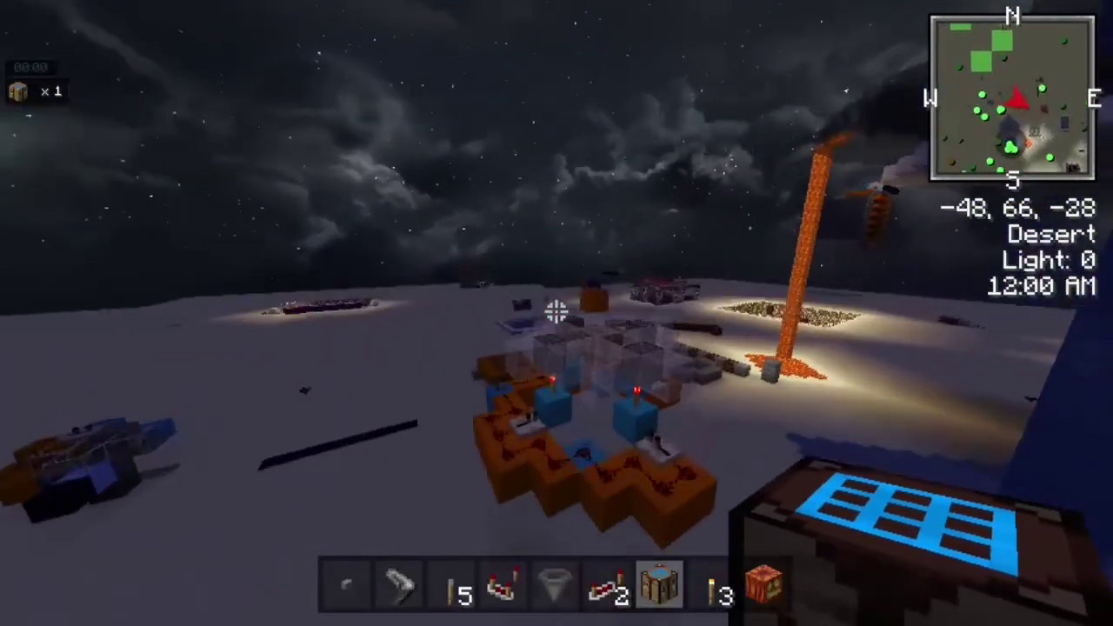
pyautogui.press('w')
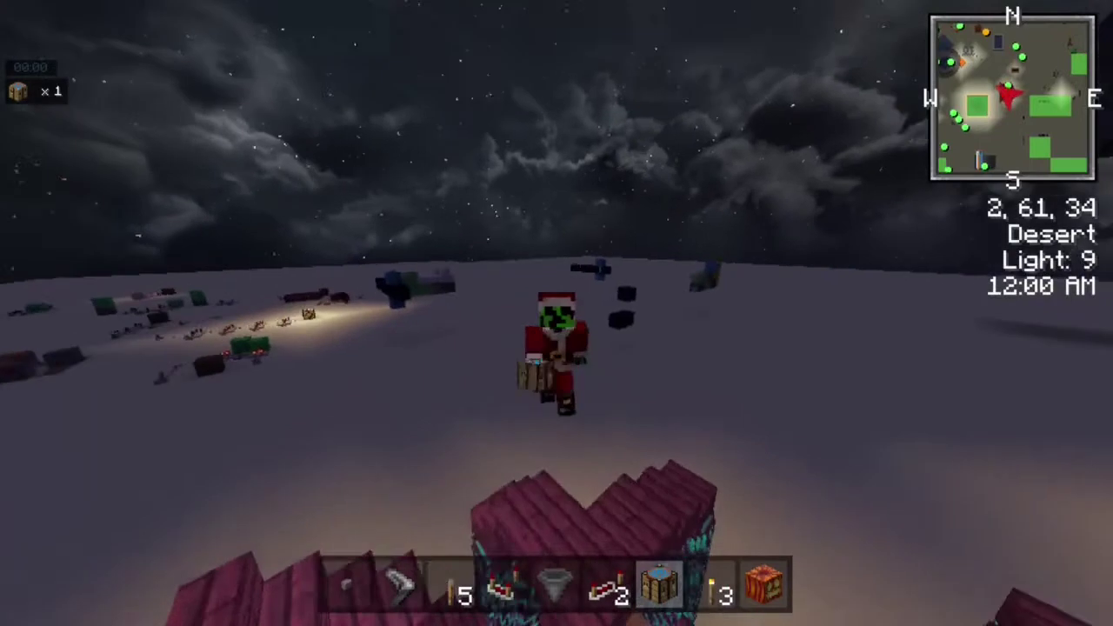
pyautogui.press('w')
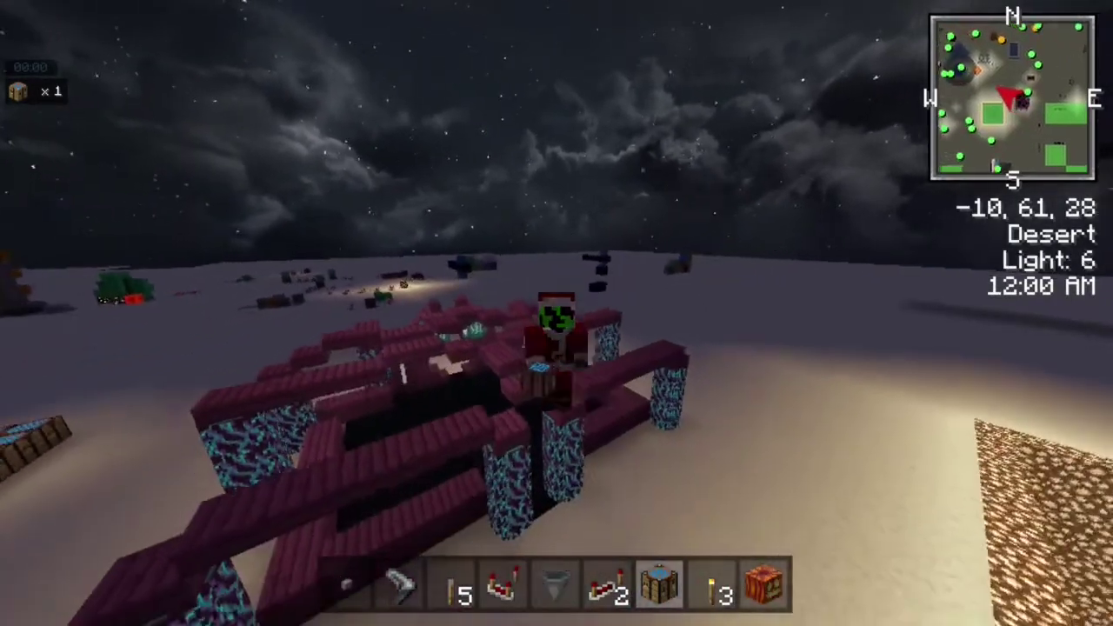
pyautogui.press('s')
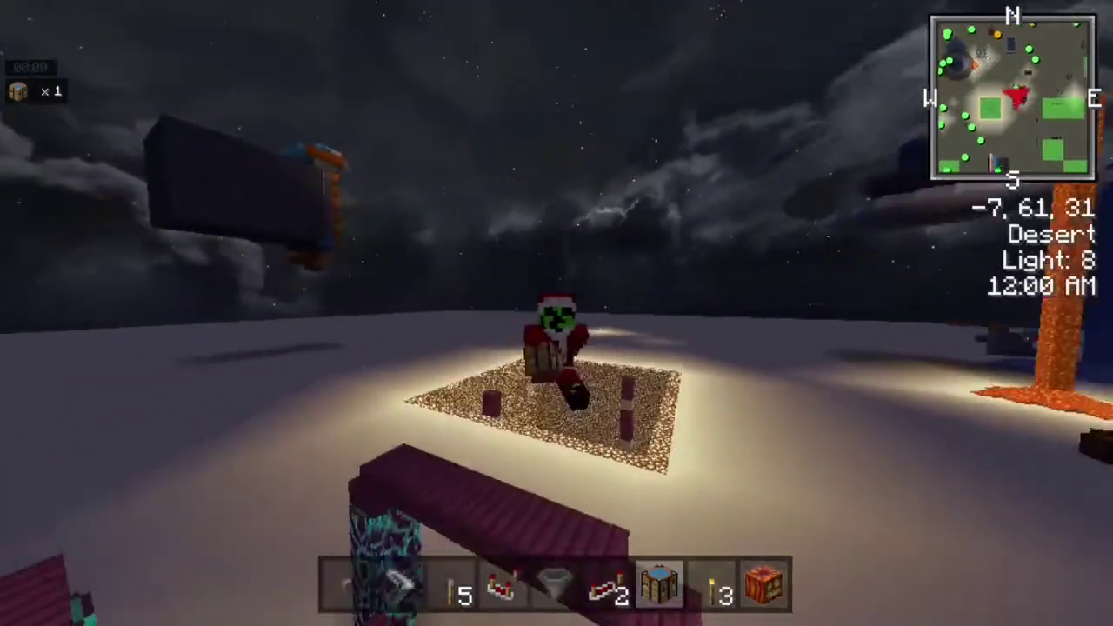
pyautogui.press('w')
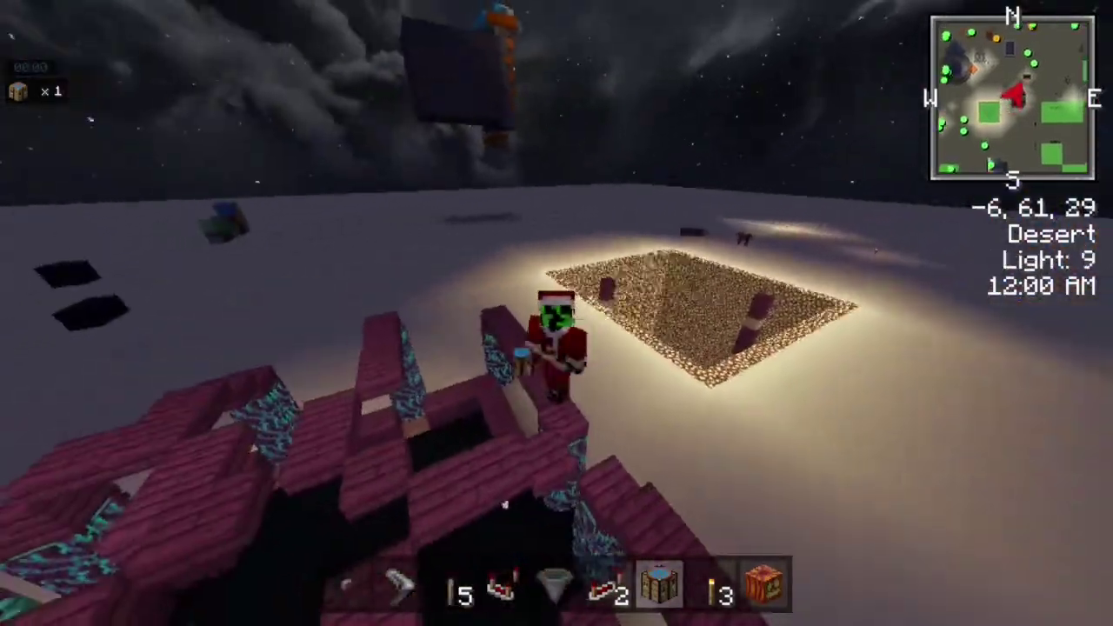
pyautogui.press('w')
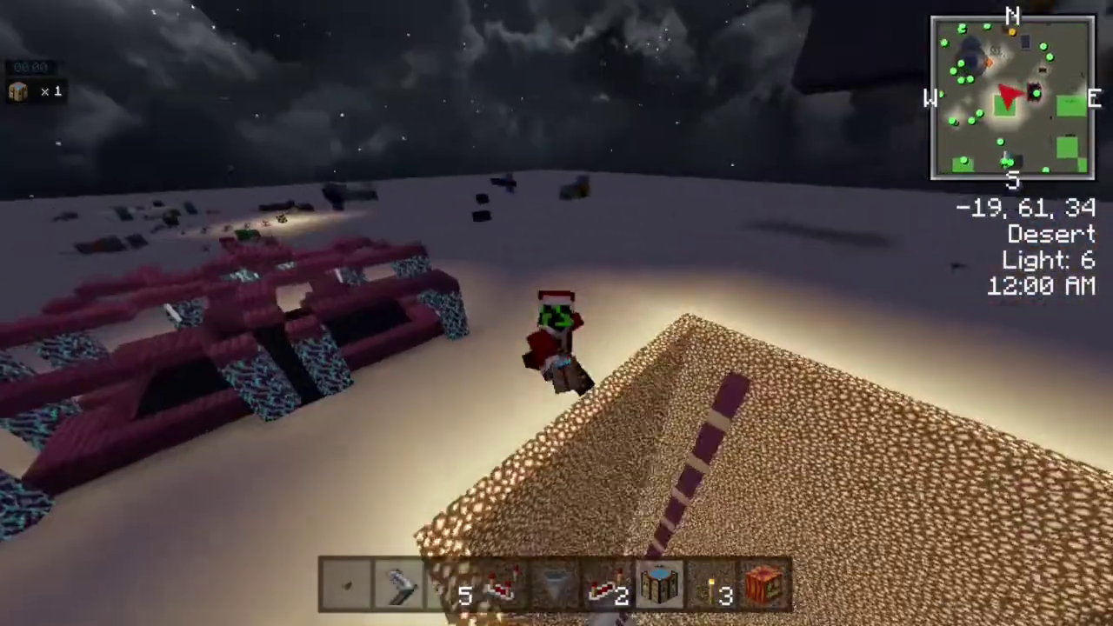
pyautogui.press('w')
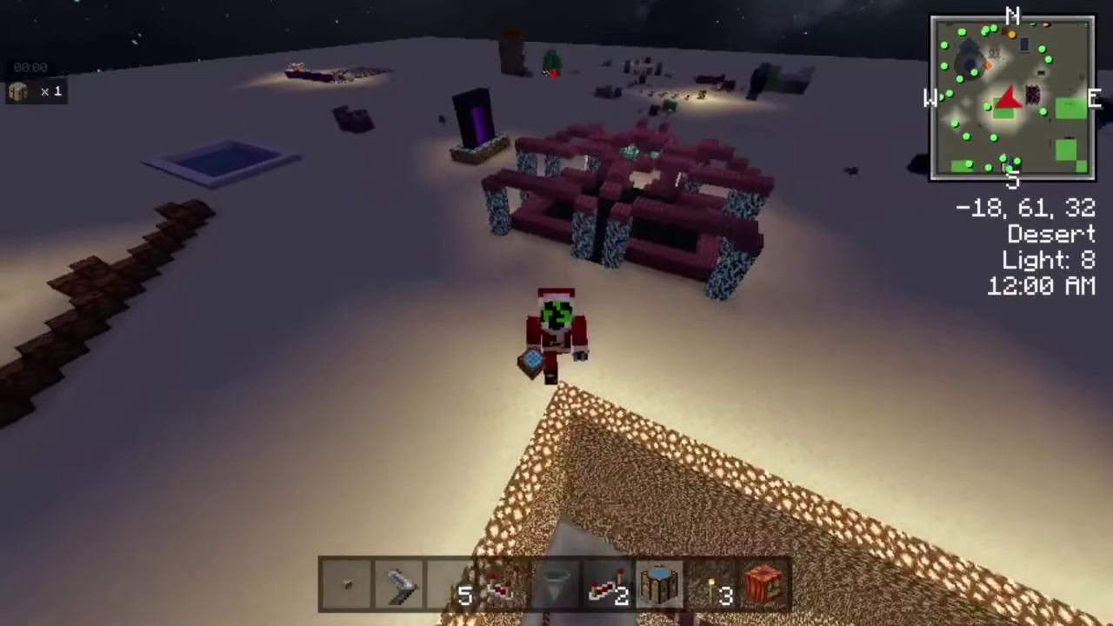
pyautogui.press('w')
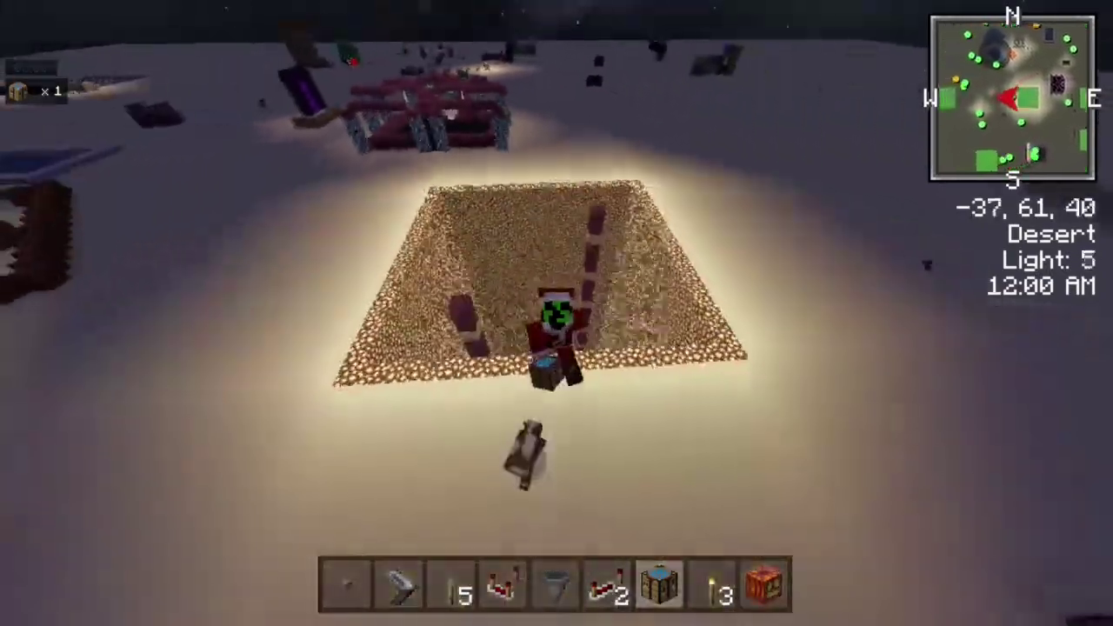
pyautogui.press('s')
pyautogui.press('w')
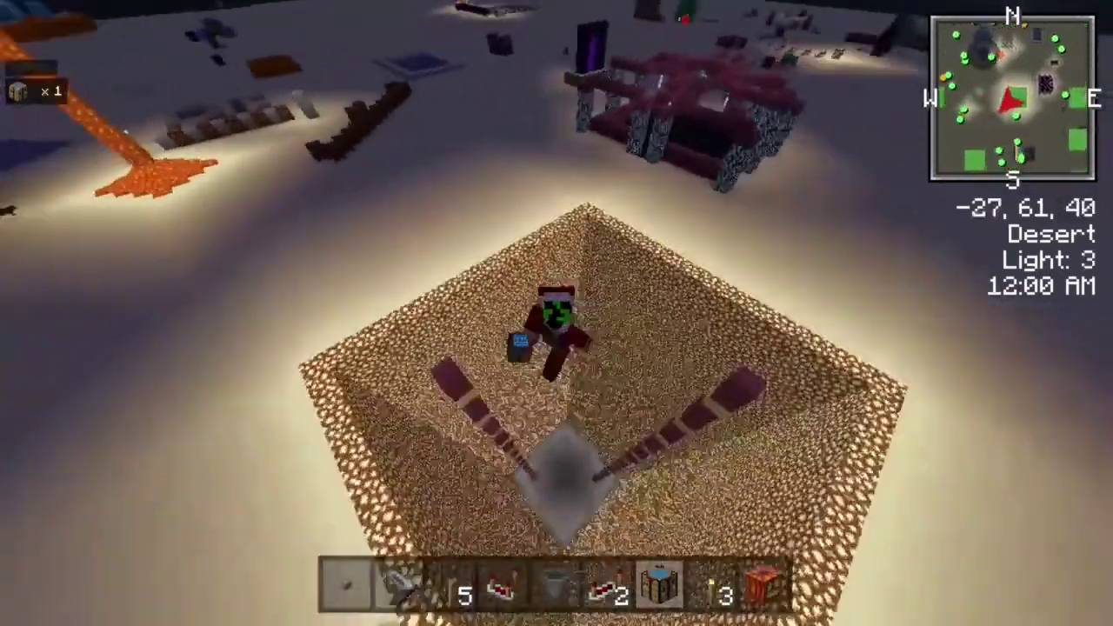